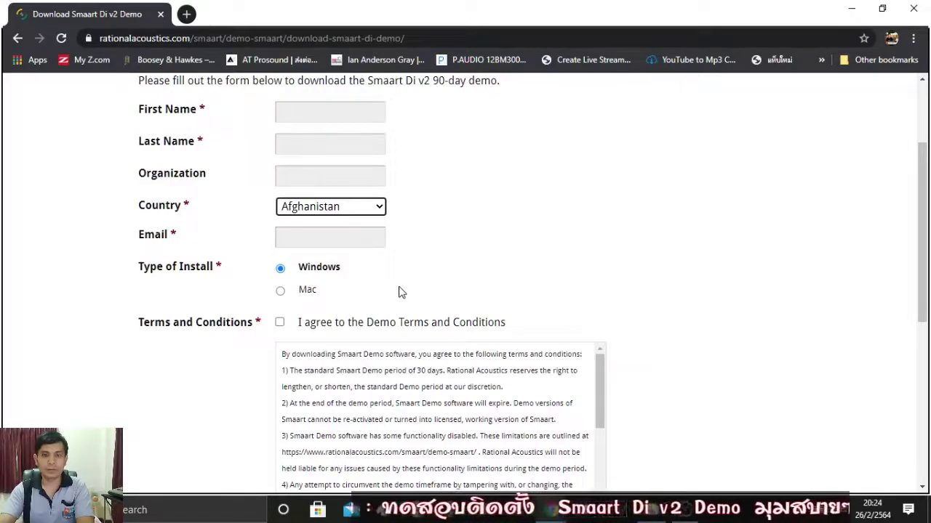
Examine the Smaart Di v2 demo download form, its terms and conditions, and the resources listed below it
scroll(398, 292, "down", 1)
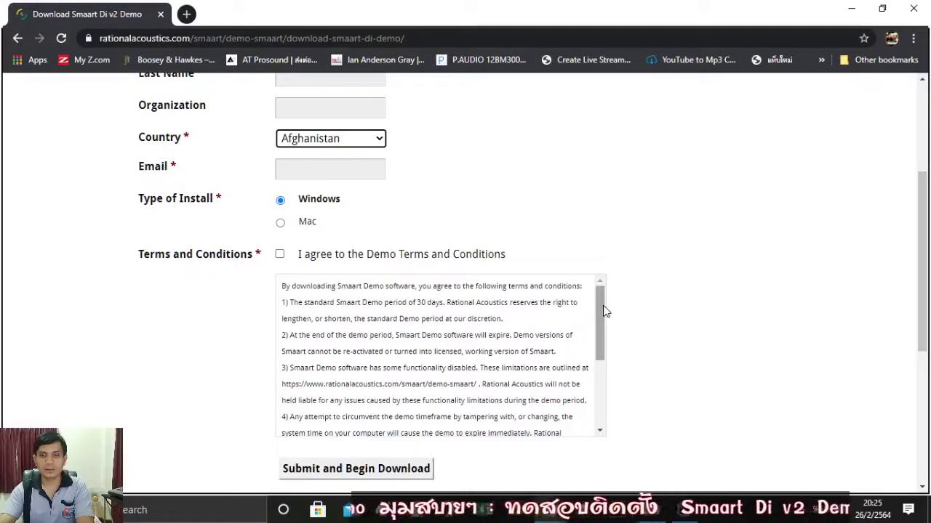
scroll(166, 332, "down", 2)
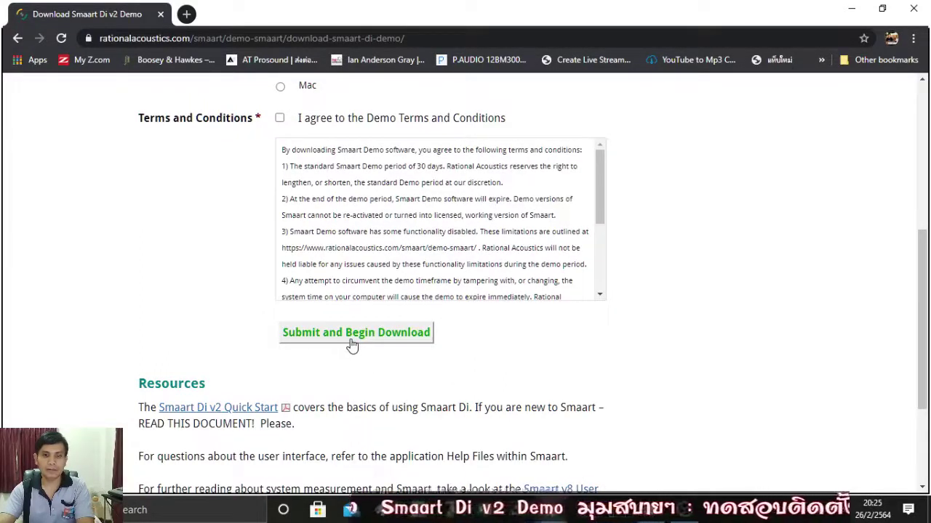
scroll(211, 311, "up", 5)
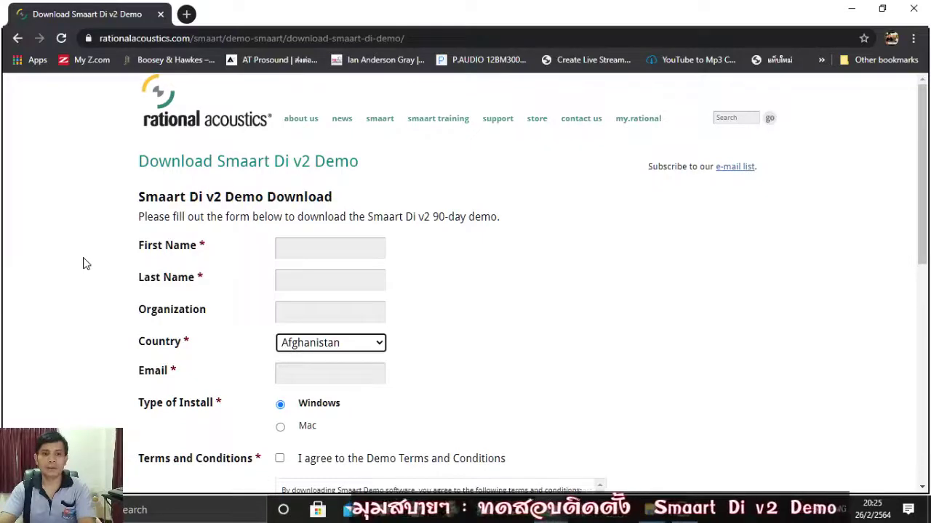
scroll(84, 264, "down", 5)
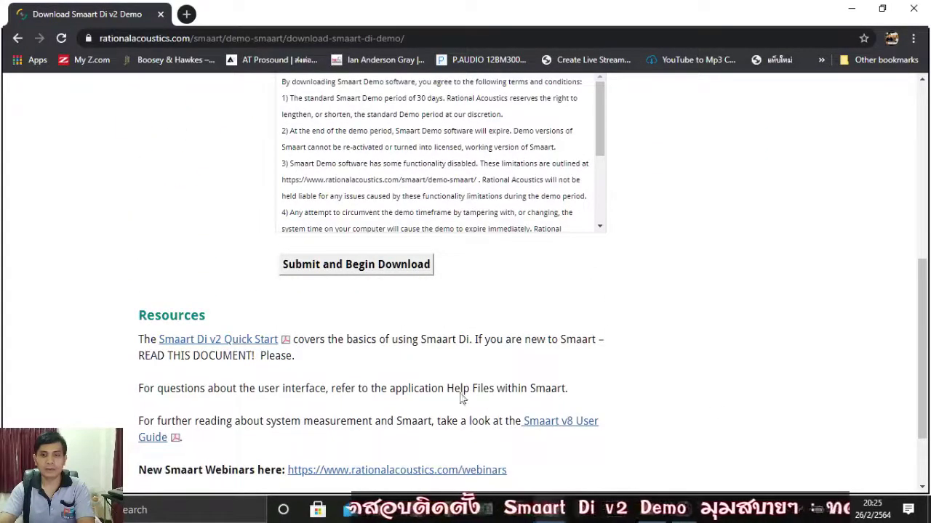
scroll(154, 298, "down", 2)
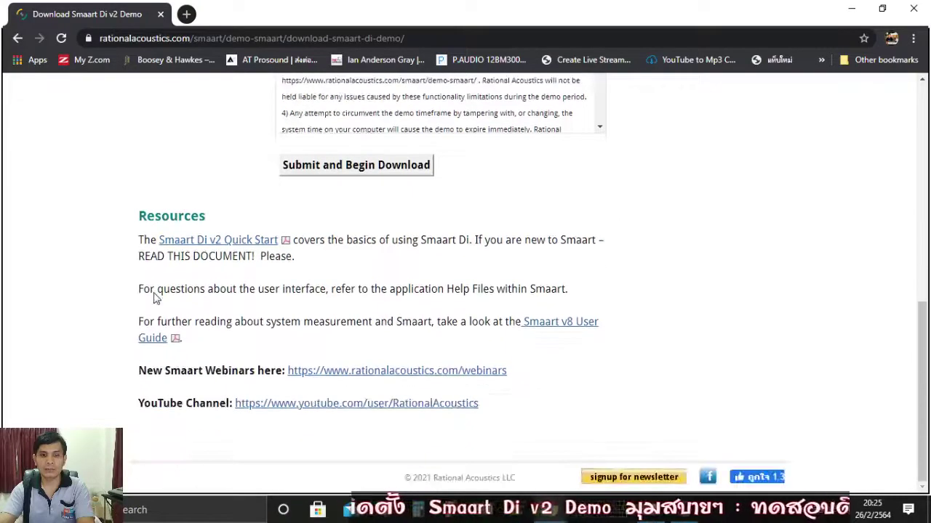
scroll(154, 298, "up", 7)
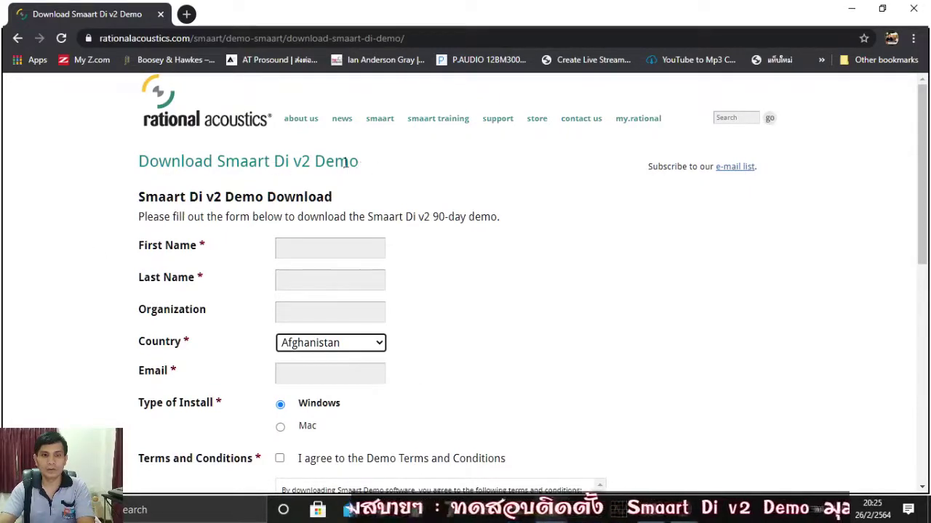
left_click_drag(360, 161, 130, 161)
left_click(53, 170)
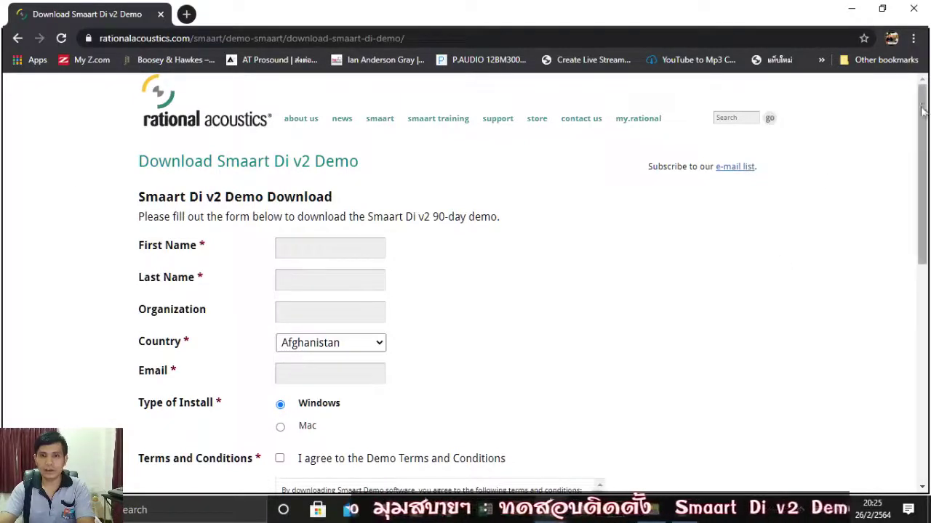
mouse_move(922, 109)
left_mouse_down()
mouse_move(920, 327)
mouse_move(911, 101)
left_mouse_up()
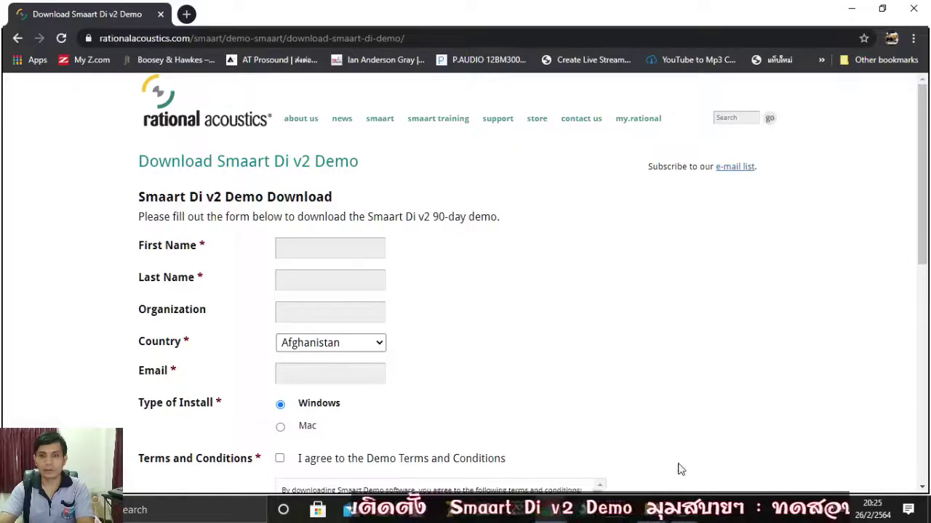
Switch to File Explorer and run the SmaartDi2DemoSetup installer from the App folder
key("alt+Tab")
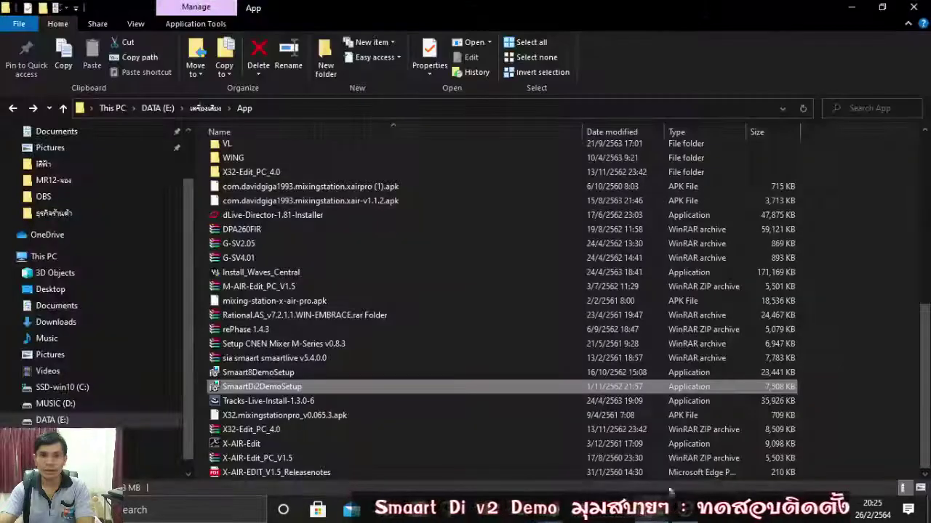
left_click(276, 373)
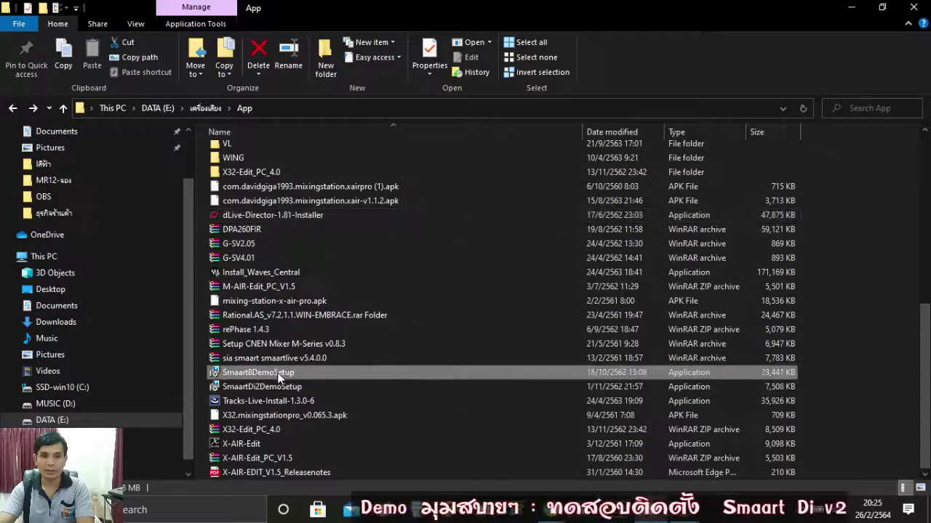
left_click(282, 390)
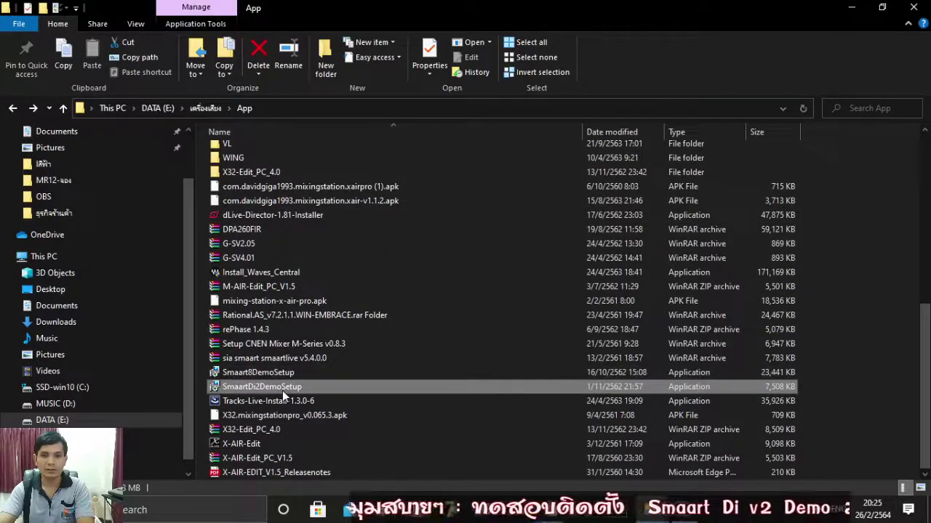
left_click(277, 373)
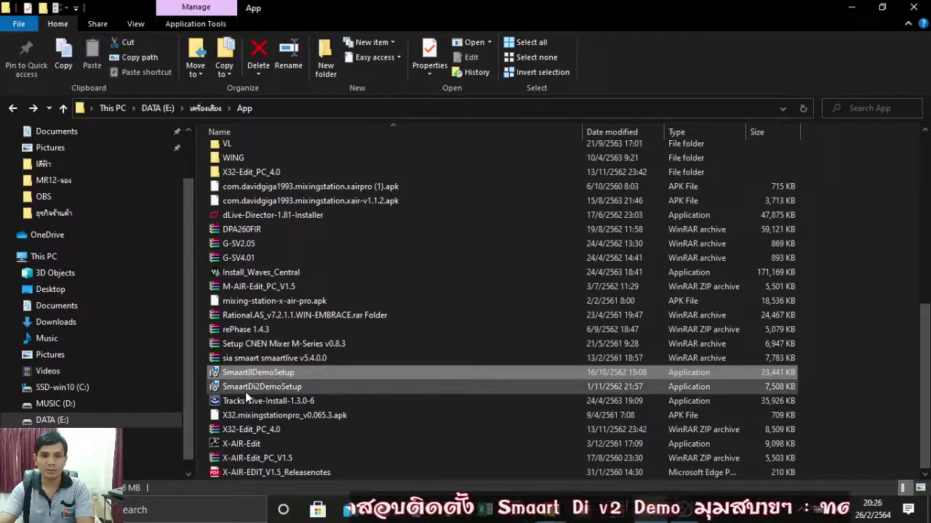
left_click(274, 388)
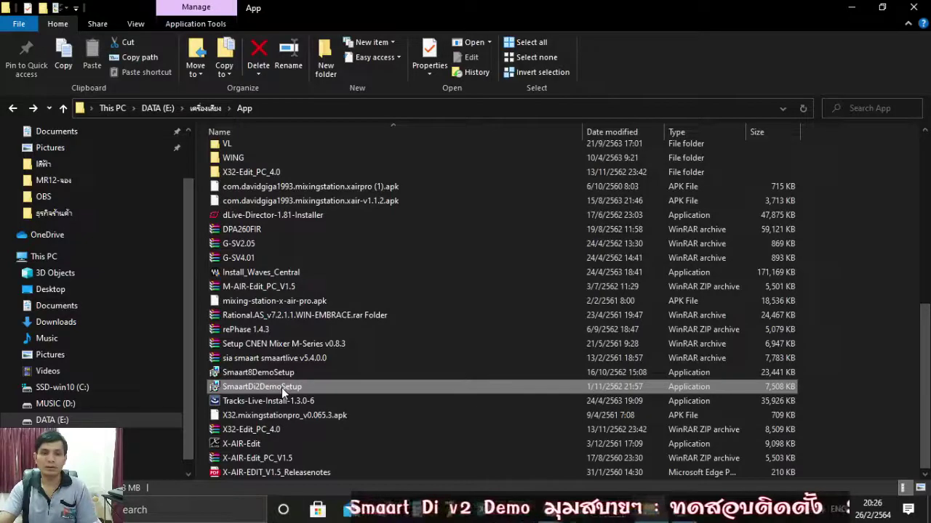
double_click(281, 387)
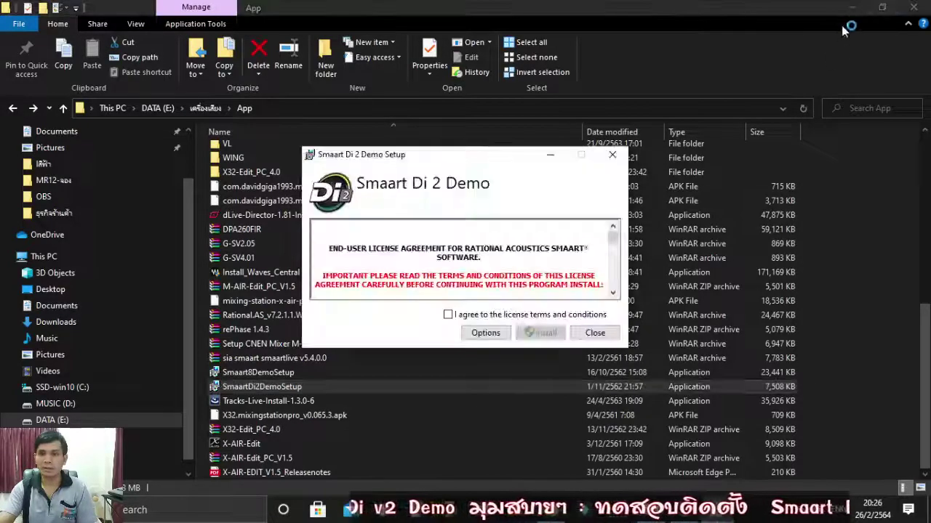
Minimize File Explorer and the browser, and move the Smaart Di 2 Demo setup window clear of the desktop shortcuts
left_click(852, 7)
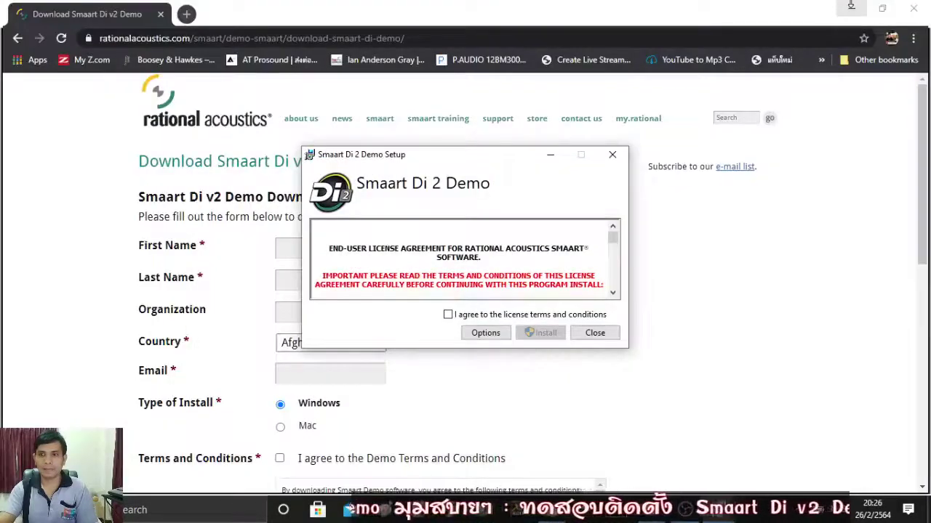
left_click(851, 7)
left_click_drag(497, 155, 522, 94)
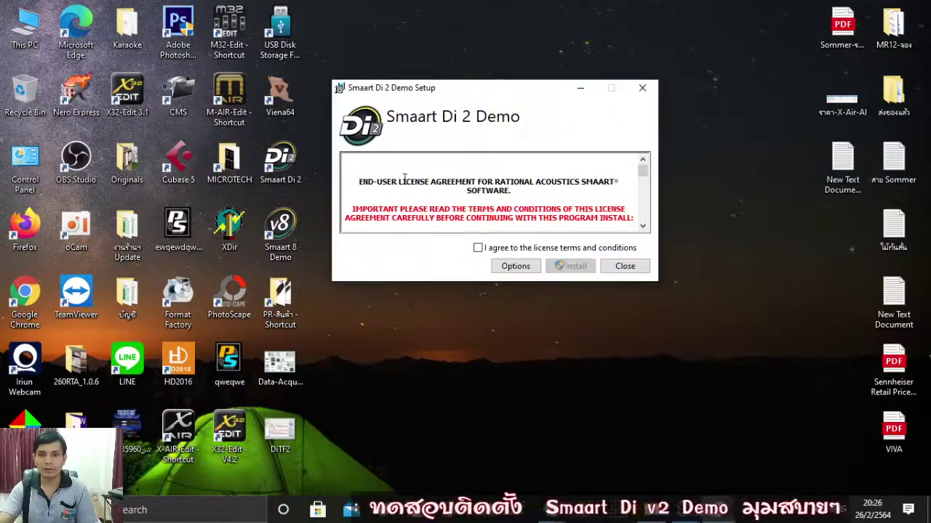
left_click_drag(484, 88, 503, 88)
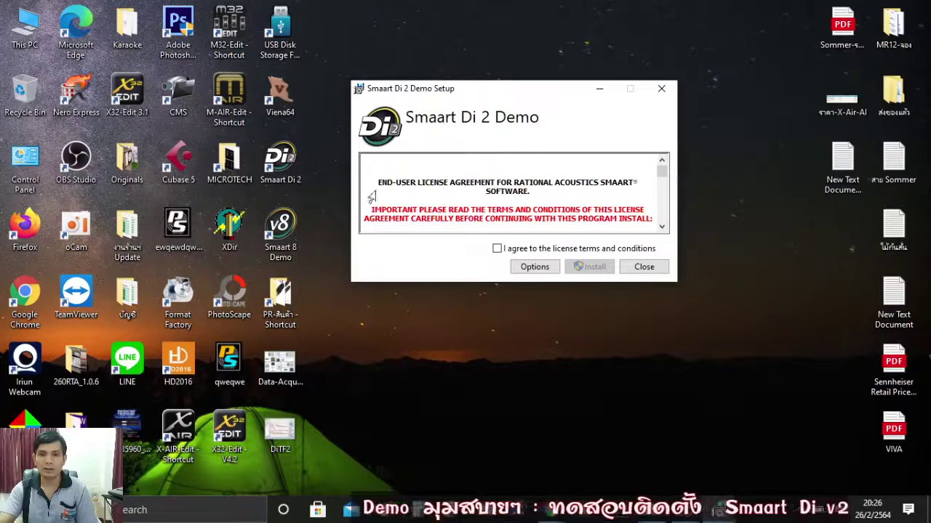
Agree to the license terms, install Smaart Di 2 Demo and close the setup window
left_click(496, 248)
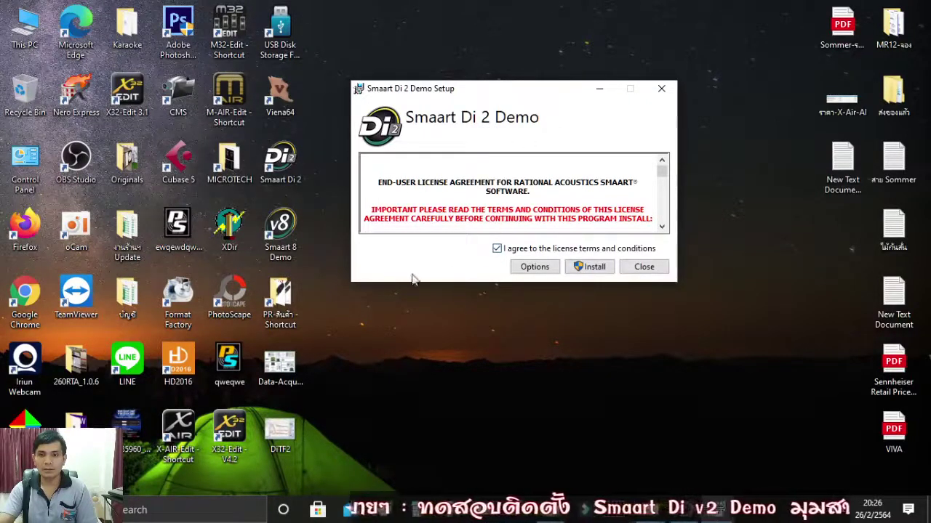
left_click(598, 269)
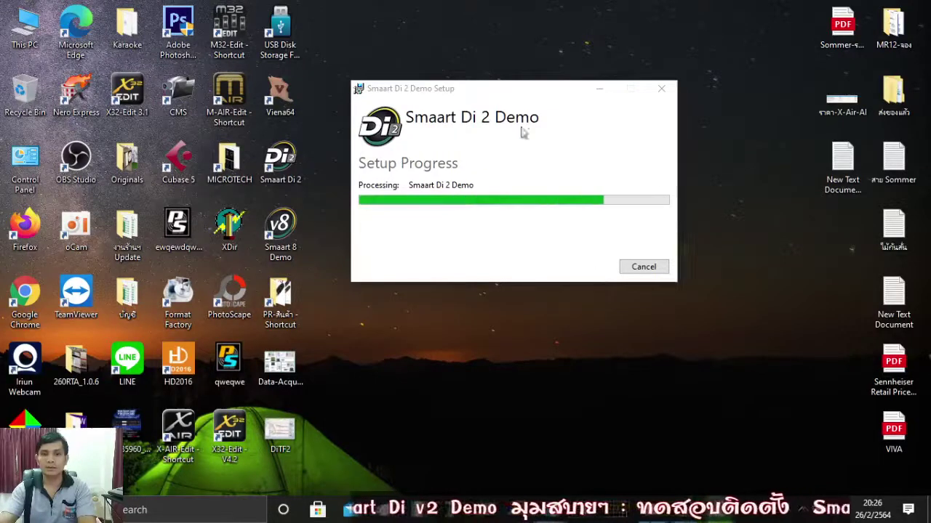
left_click_drag(516, 95, 532, 92)
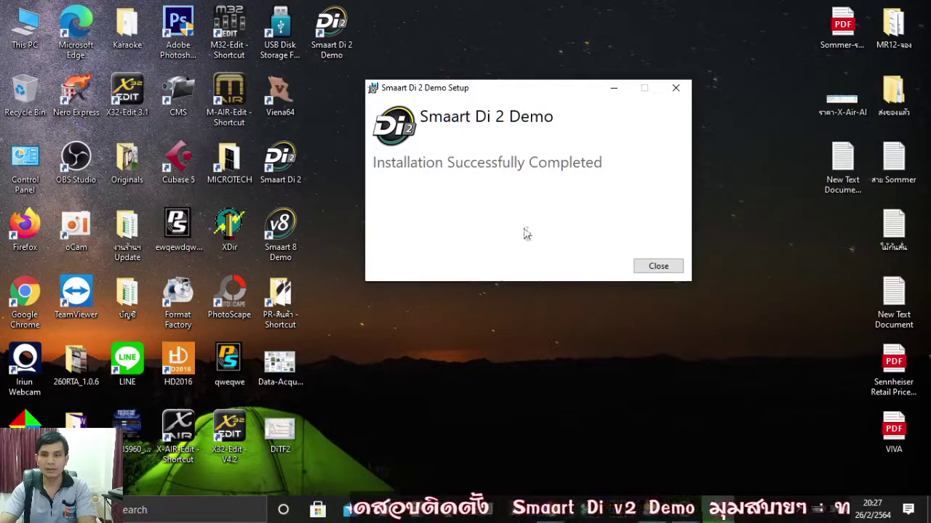
left_click(664, 266)
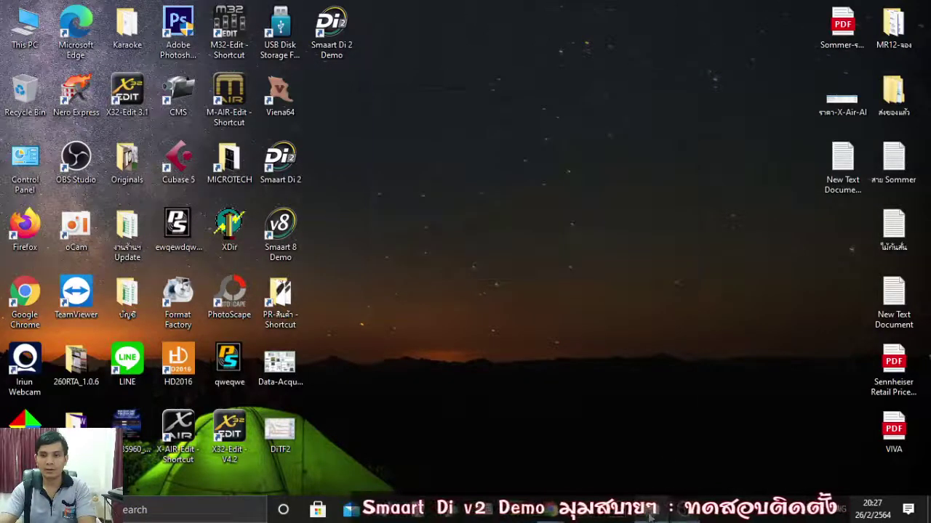
Switch to File Explorer to point out the SmaartDi2DemoSetup file in the App folder, and minimize the window again
left_click(649, 515)
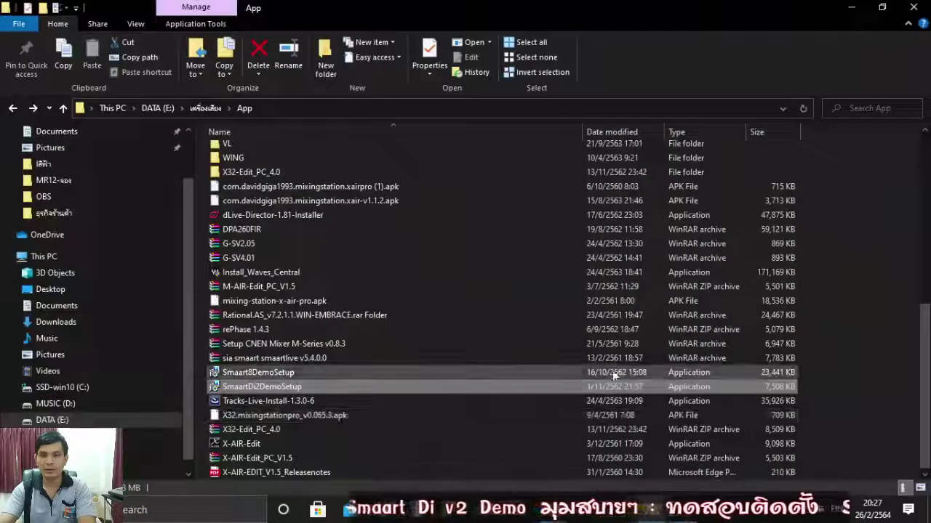
left_click(273, 386)
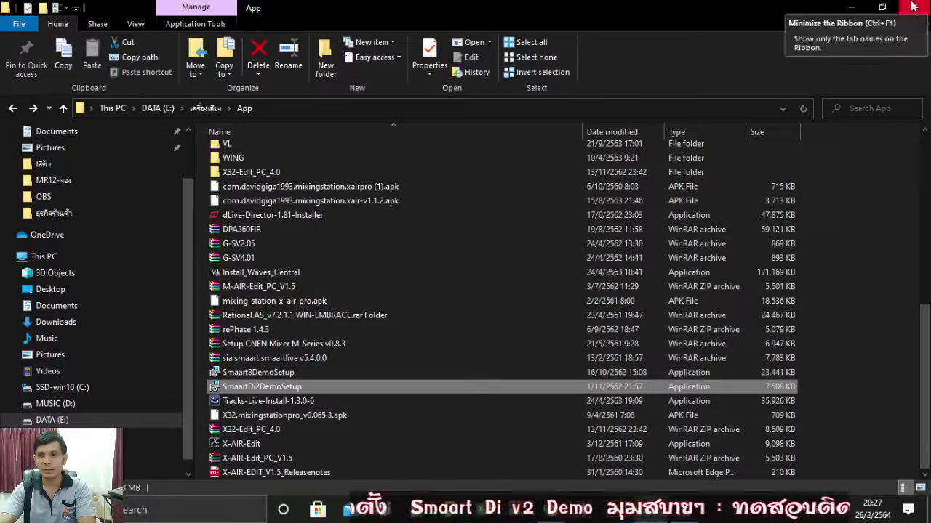
left_click(853, 7)
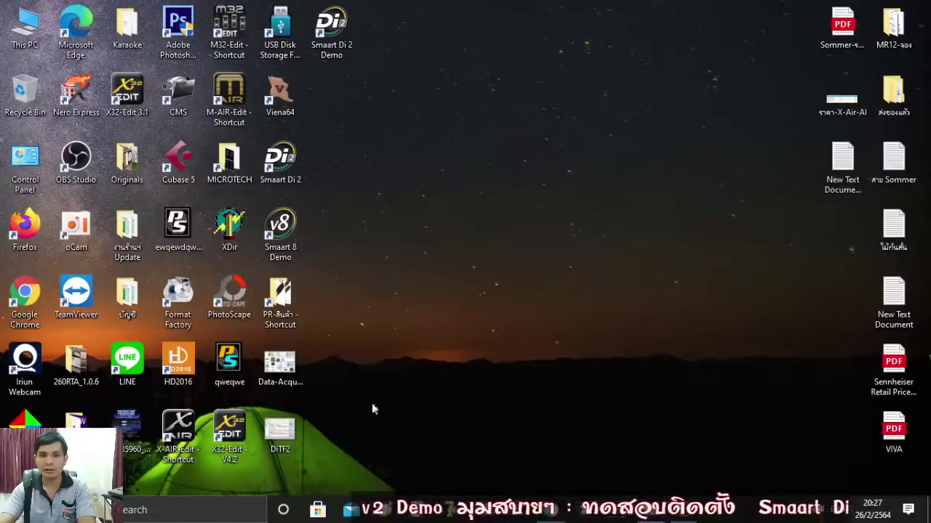
Launch Smaart Di 2 Demo from its desktop shortcut and dismiss the startup alert
left_click(332, 31)
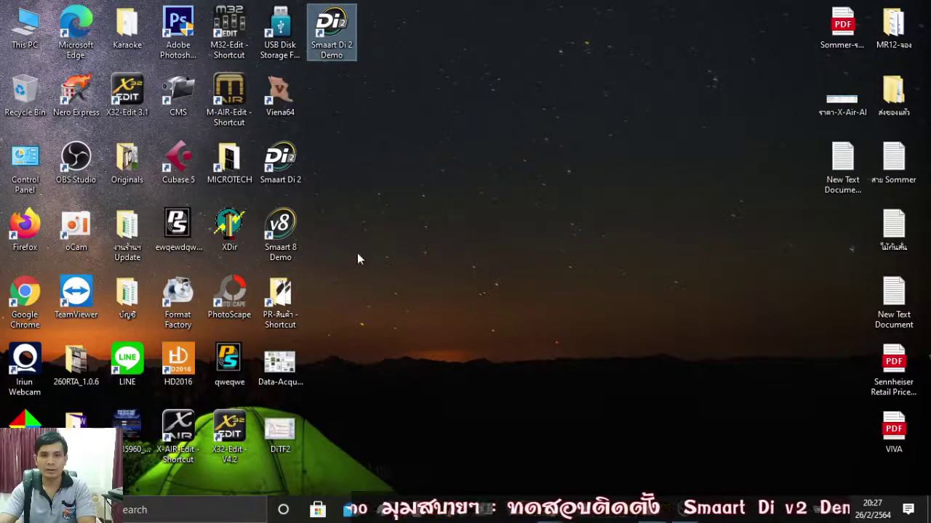
double_click(339, 42)
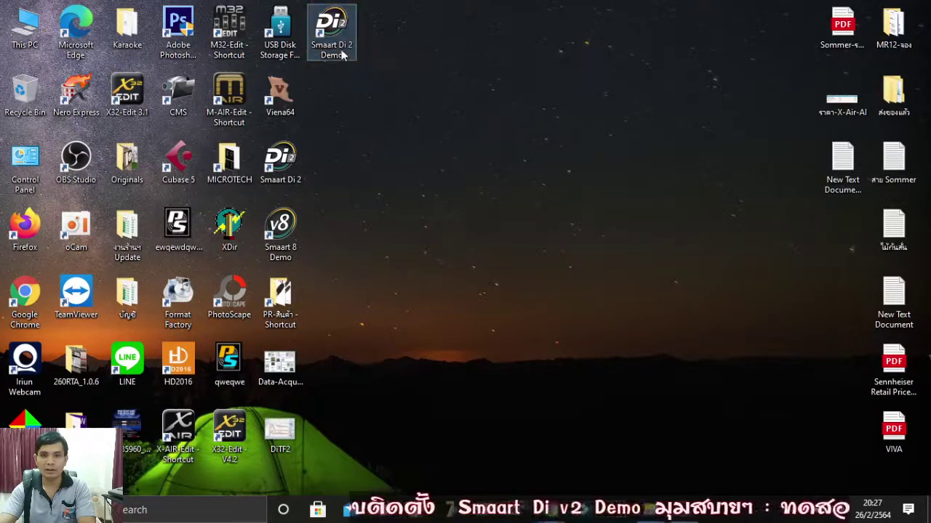
double_click(339, 44)
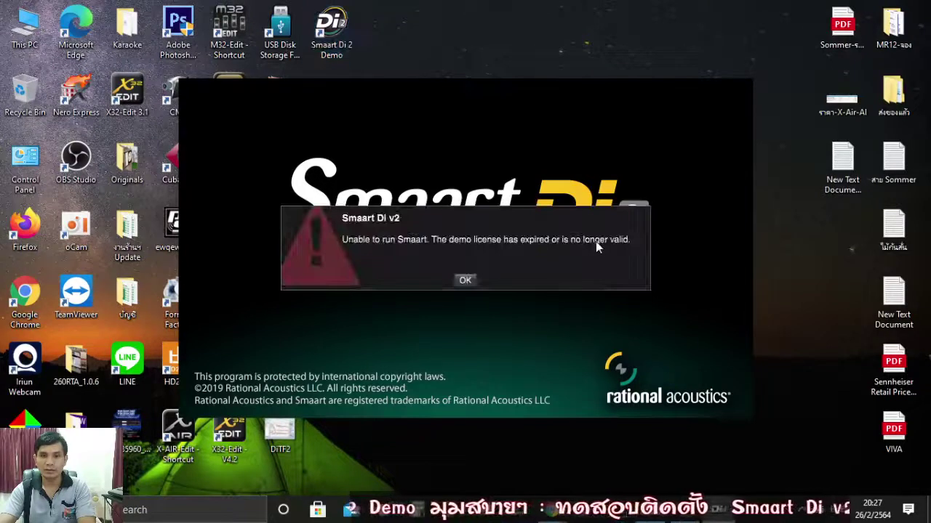
left_click_drag(442, 210, 469, 288)
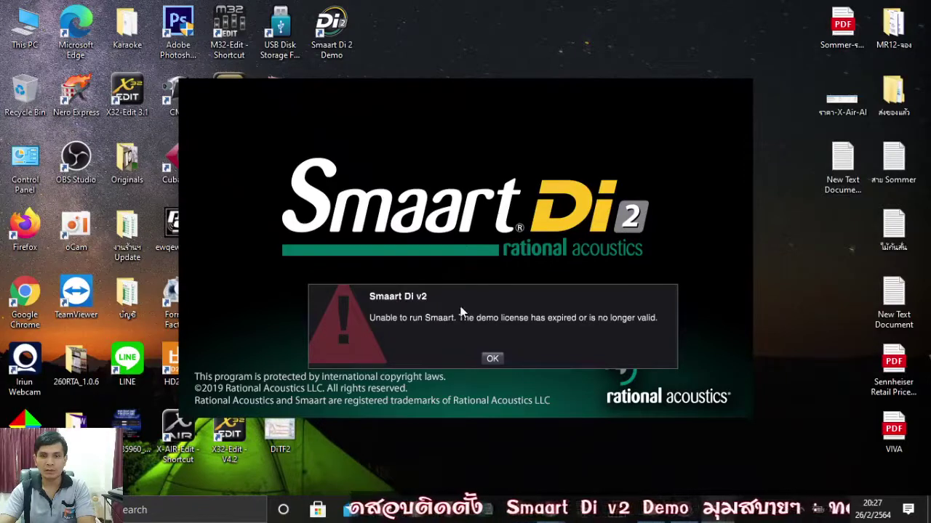
left_click_drag(490, 291, 465, 277)
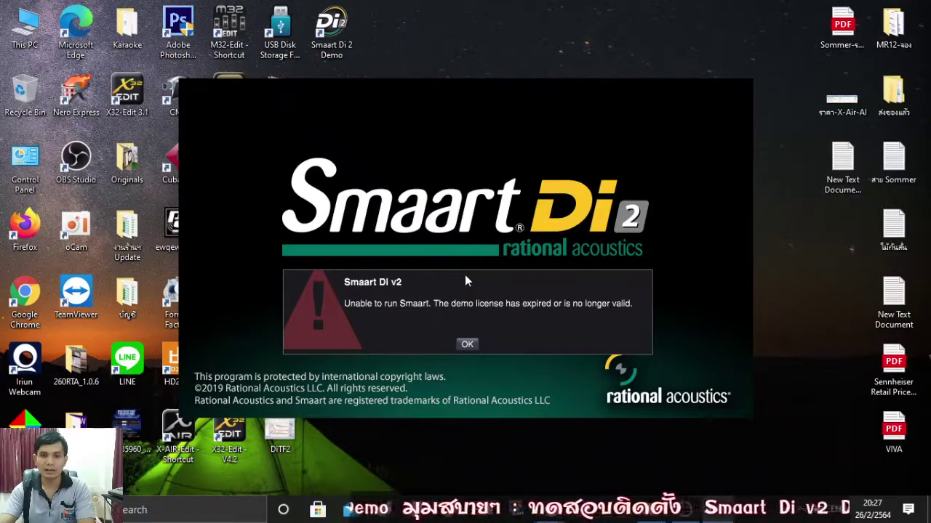
left_click(467, 344)
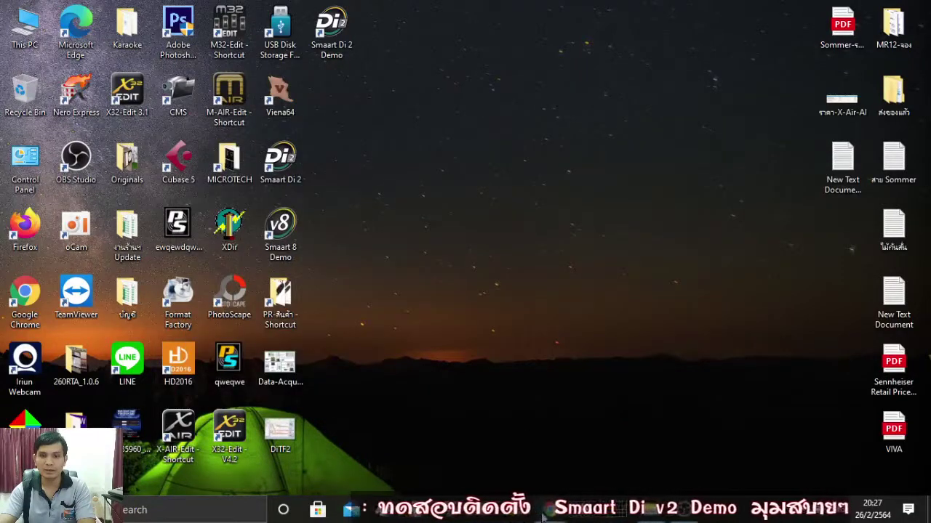
Switch back to Chrome and review the required fields, submission option and resources on the Smaart Di v2 demo download page
mouse_move(546, 511)
left_click(603, 404)
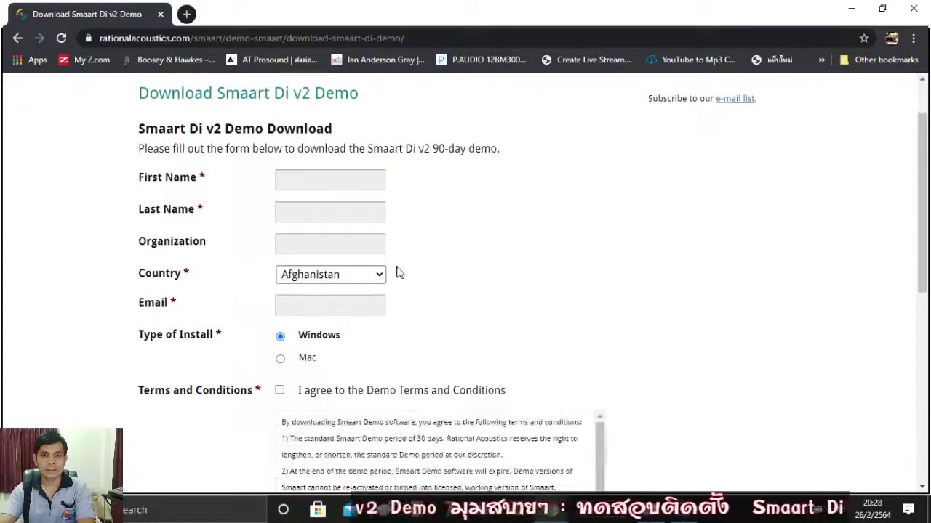
scroll(397, 270, "down", 1)
left_click_drag(137, 181, 206, 334)
scroll(88, 259, "down", 2)
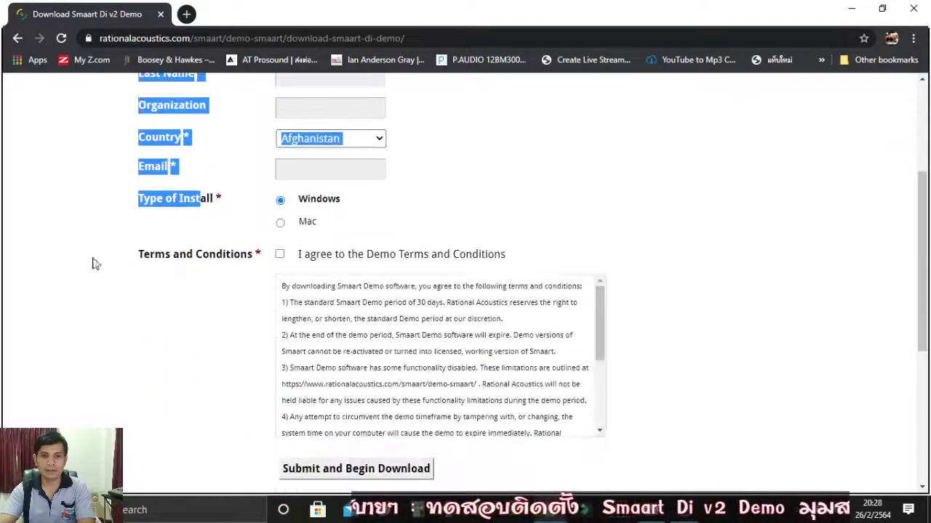
left_click(204, 398)
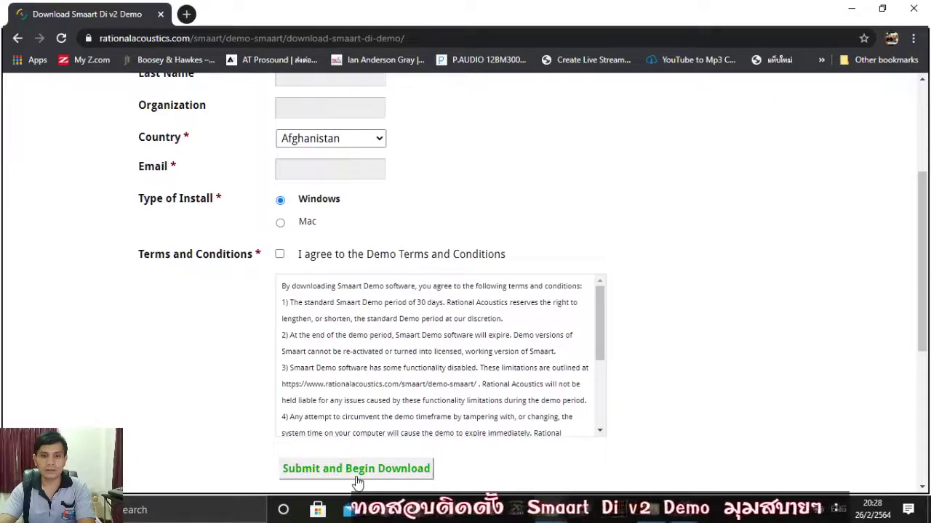
scroll(187, 353, "up", 3)
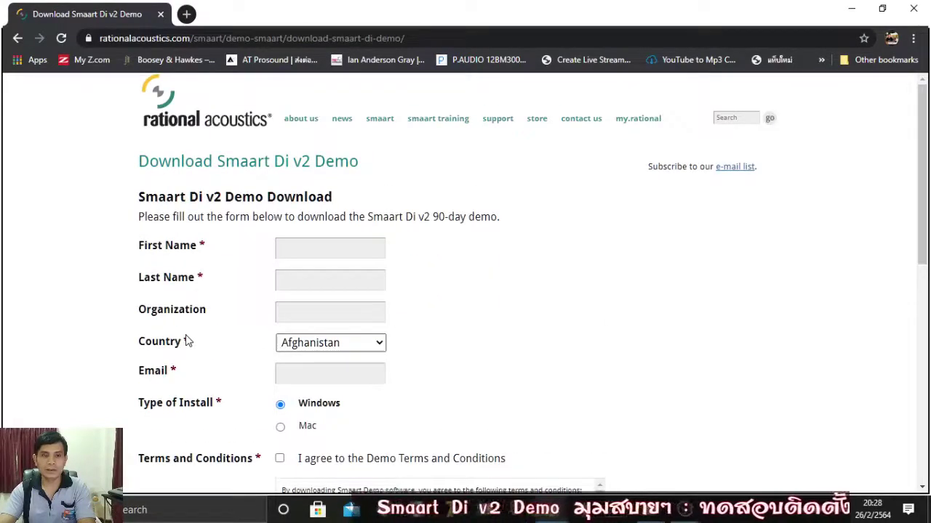
scroll(187, 341, "down", 7)
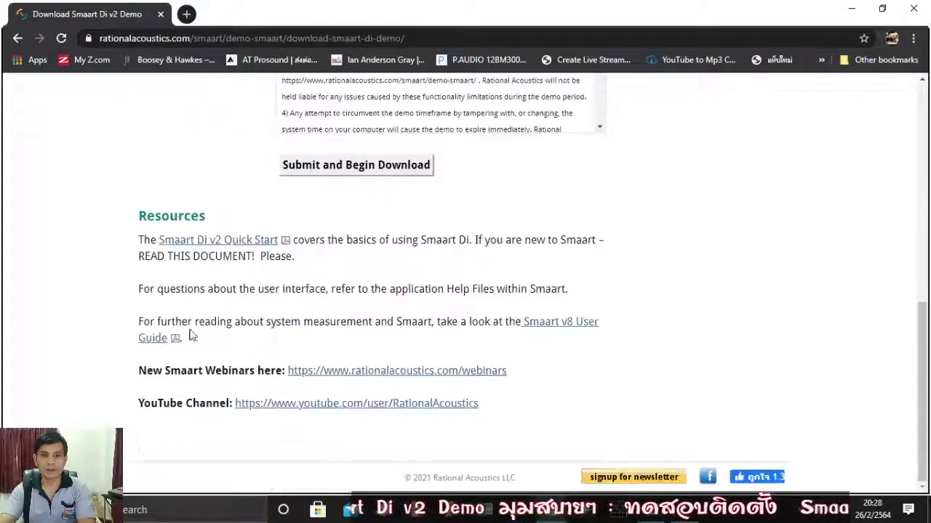
Switch to File Explorer to point out SmaartDi2DemoSetup, close that window and minimize Chrome to show the Smaart Di 2 Demo desktop shortcut
key("alt+Tab")
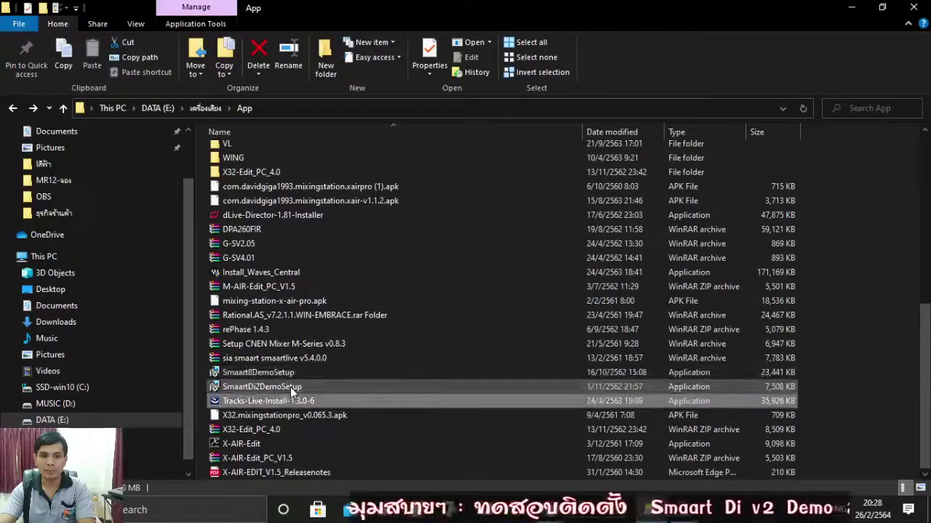
left_click(290, 387)
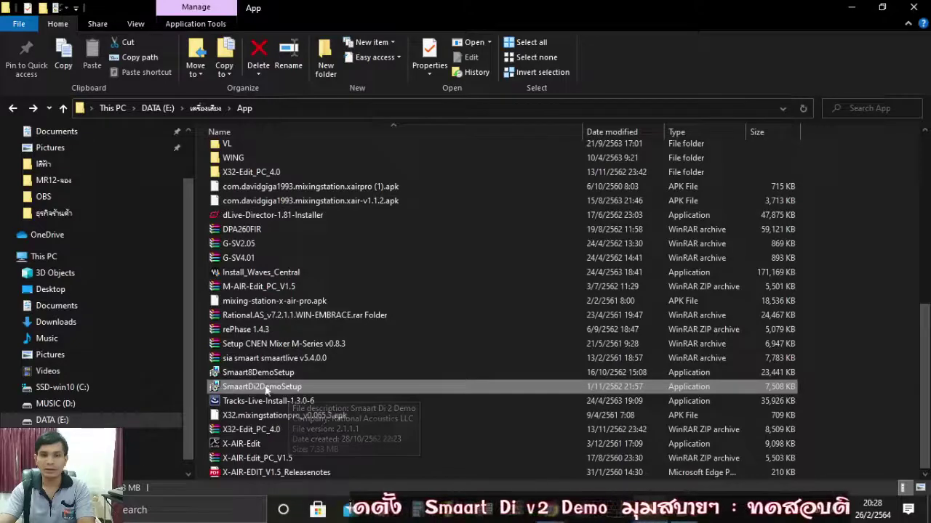
left_click(913, 7)
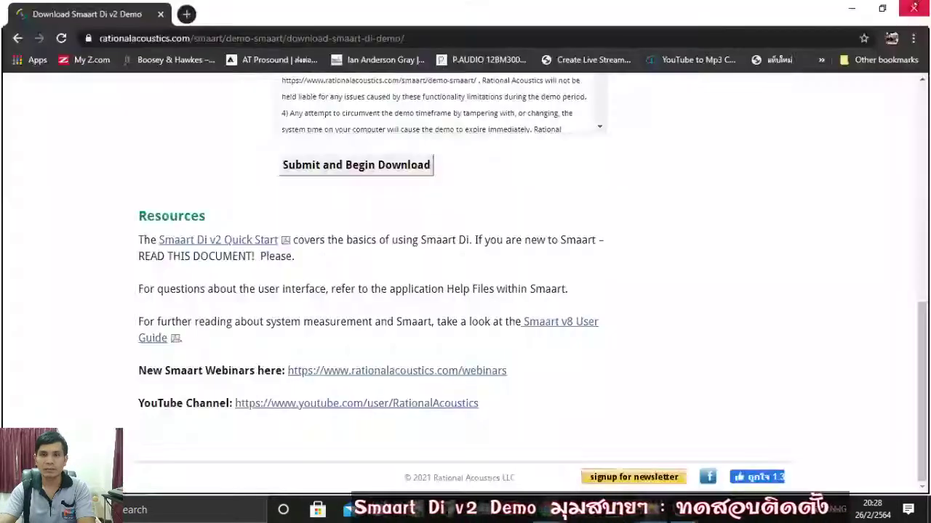
left_click(852, 8)
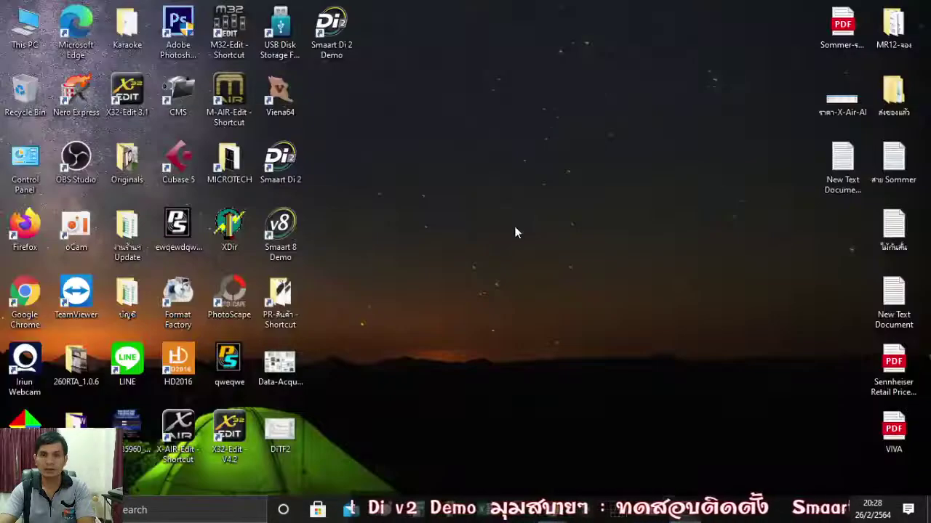
left_click(345, 58)
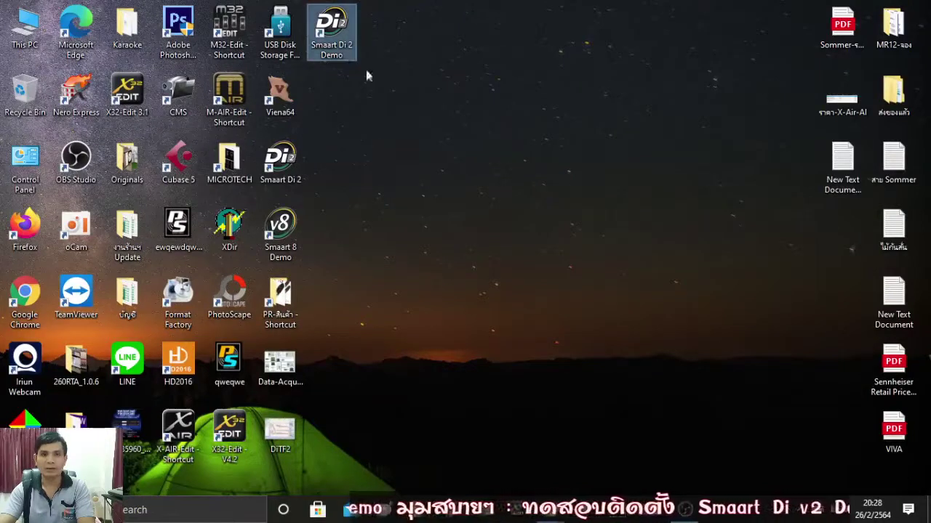
left_click(434, 161)
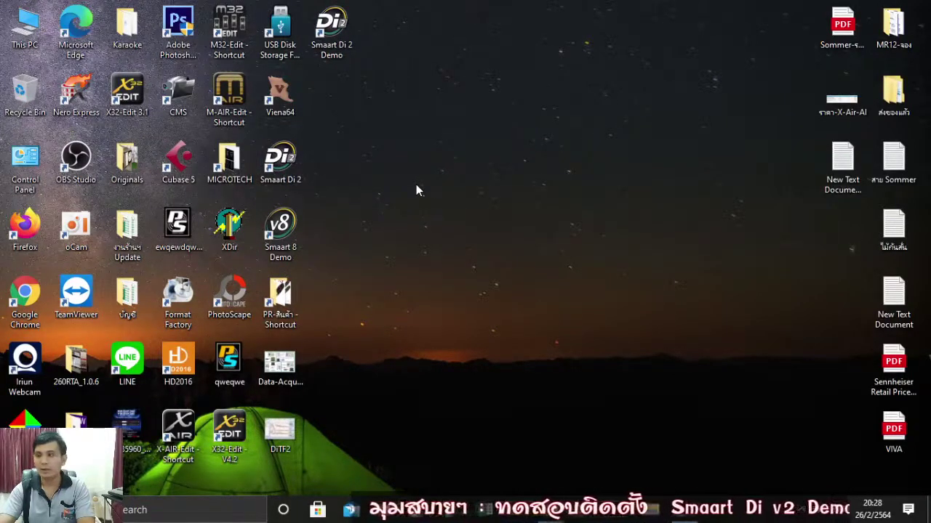
Launch Smaart 8 Demo, acknowledge the startup notice and review the available input devices in the Configurator
double_click(280, 231)
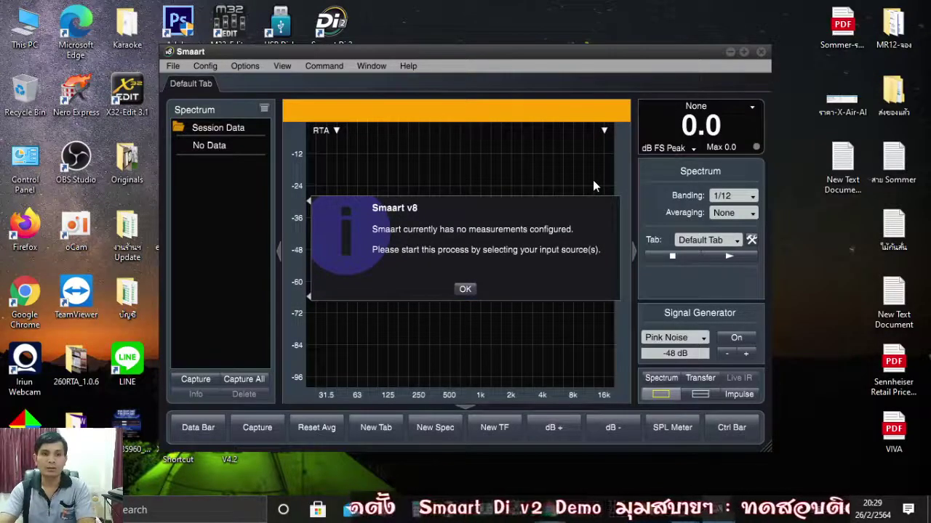
left_click(465, 290)
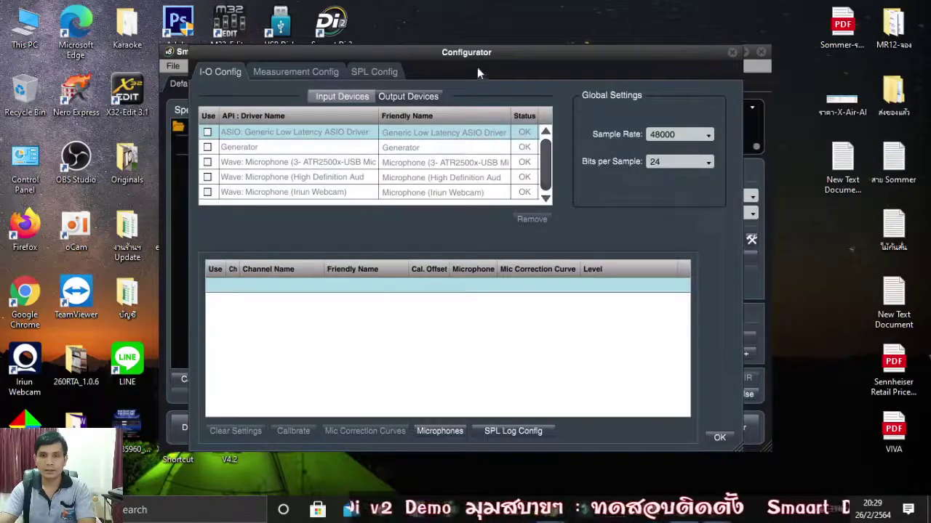
left_click_drag(531, 55, 705, 85)
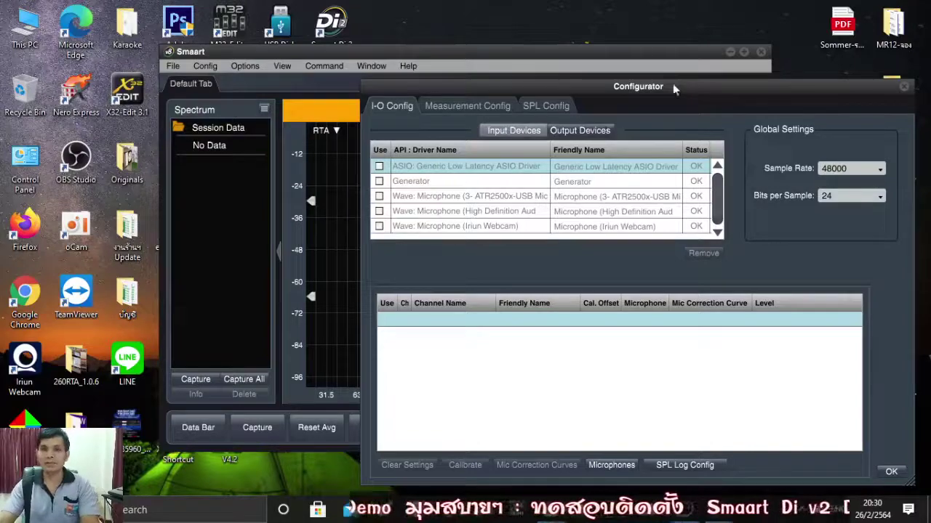
left_click_drag(685, 88, 551, 59)
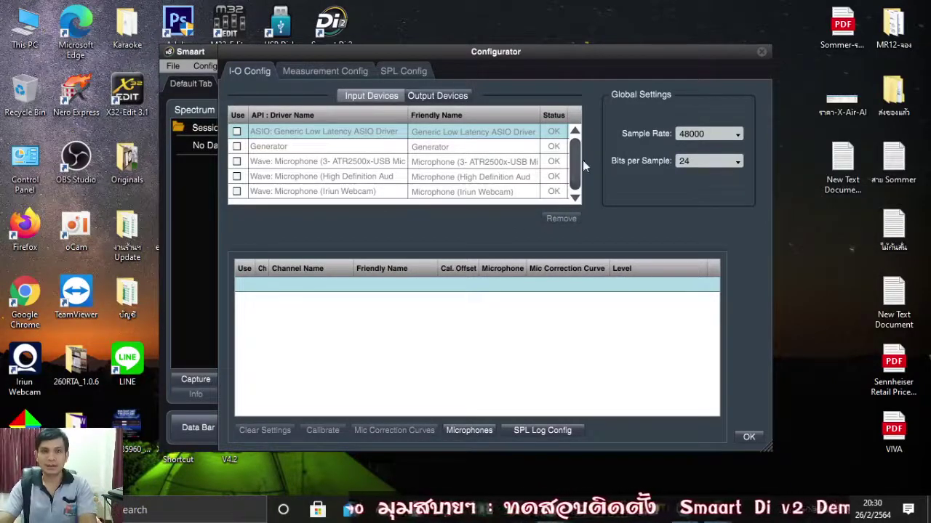
Open the X-LIVE Control Panel, check the audio device's status and buffer settings, and close it
left_click(791, 509)
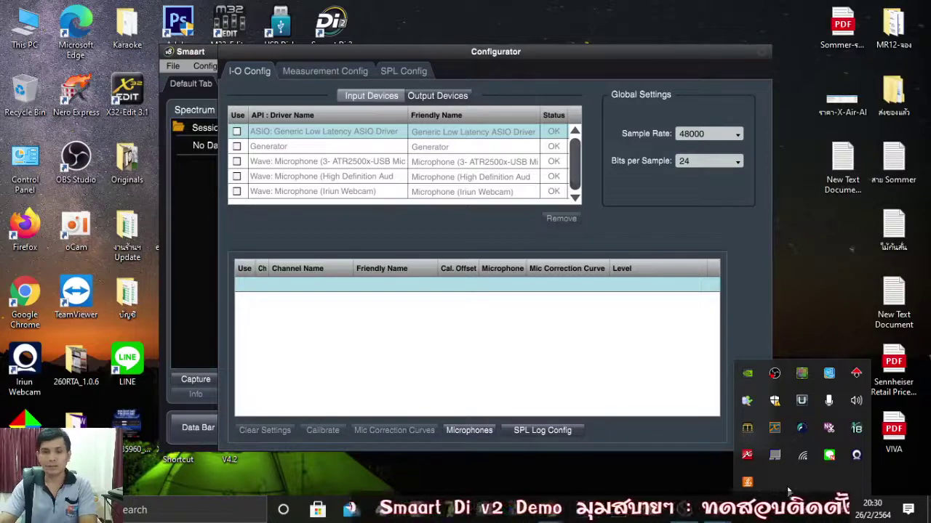
left_click(747, 456)
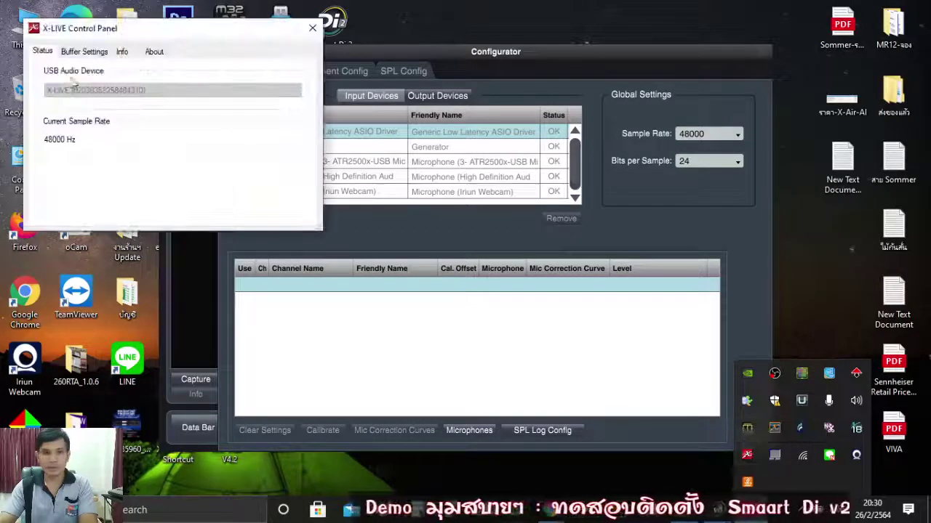
left_click(81, 52)
left_click(42, 52)
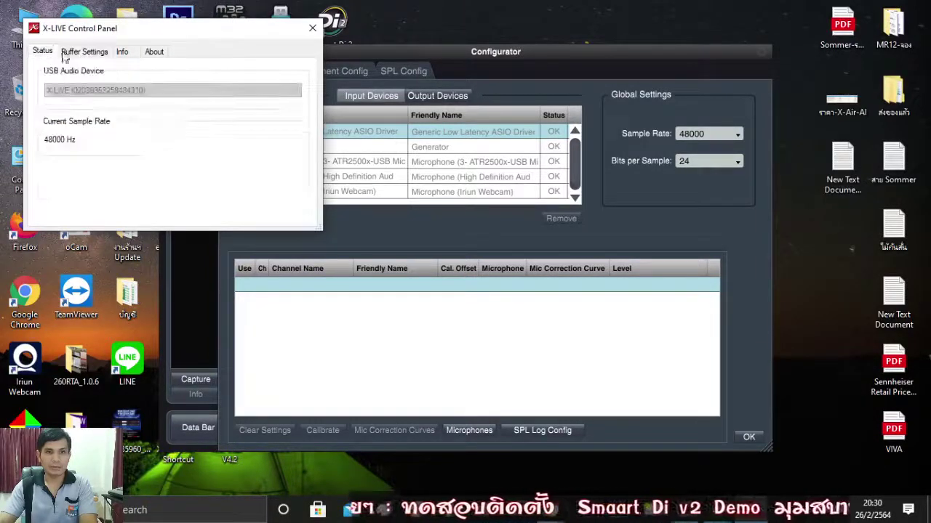
left_click(313, 29)
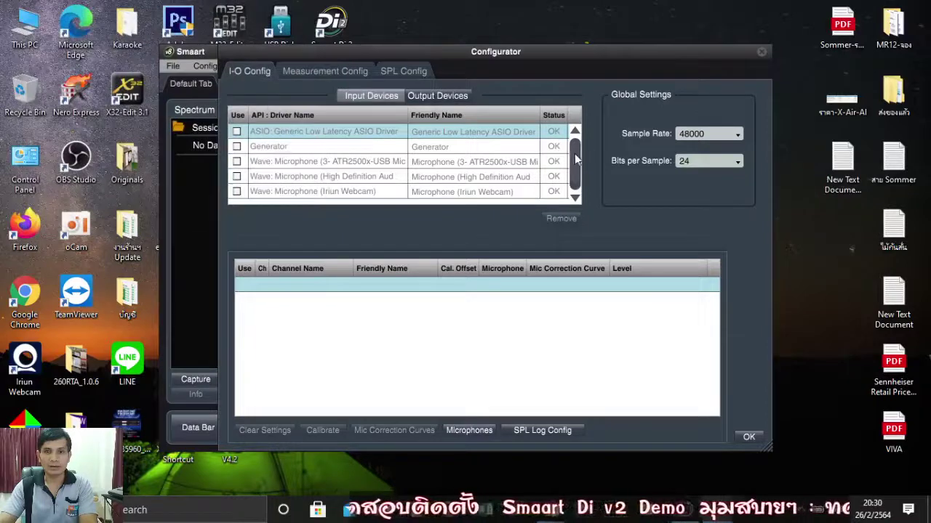
Close the Configurator and restart Smaart 8 Demo, acknowledging the startup notice to reopen the input device list
scroll(574, 153, "down", 1)
scroll(573, 153, "up", 1)
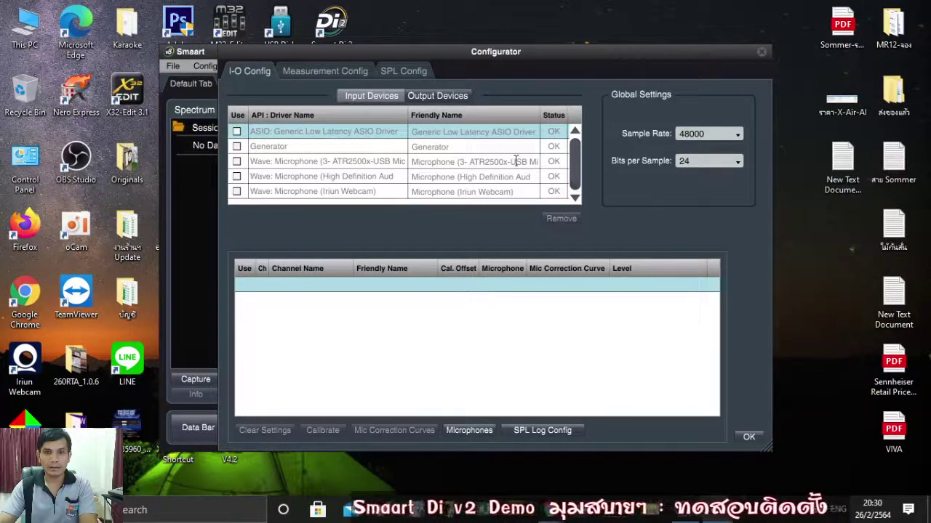
left_click(761, 52)
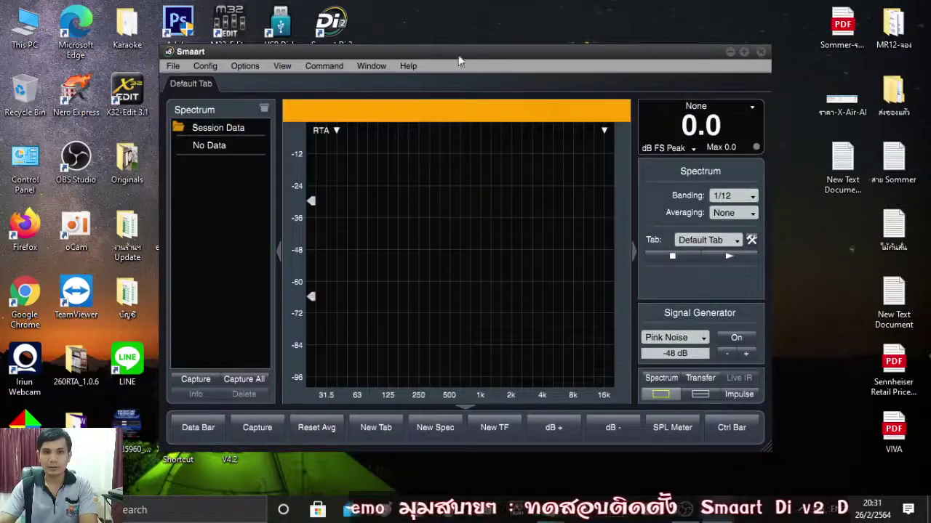
left_click(760, 52)
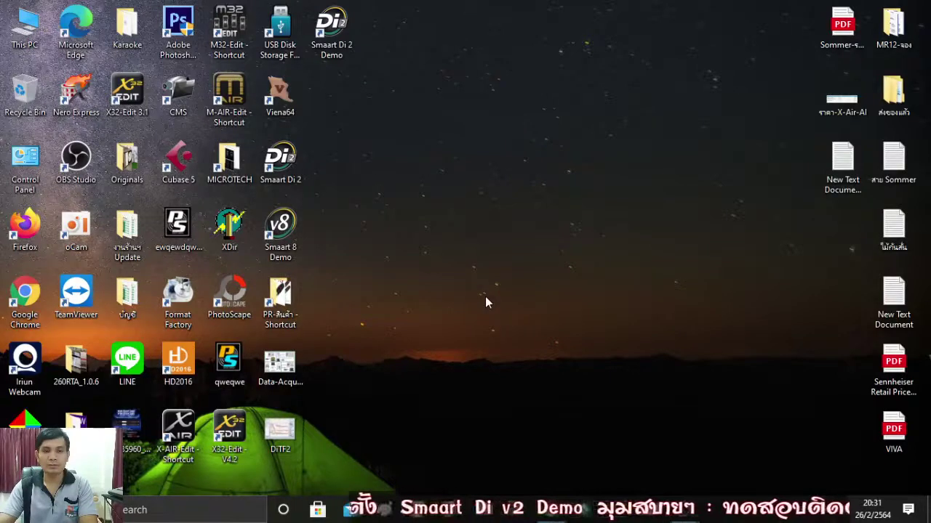
double_click(280, 231)
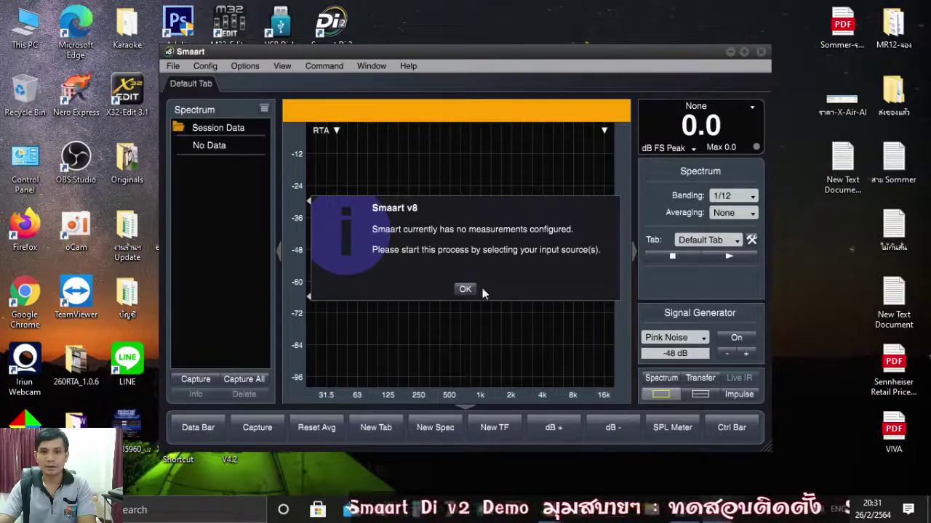
left_click(466, 290)
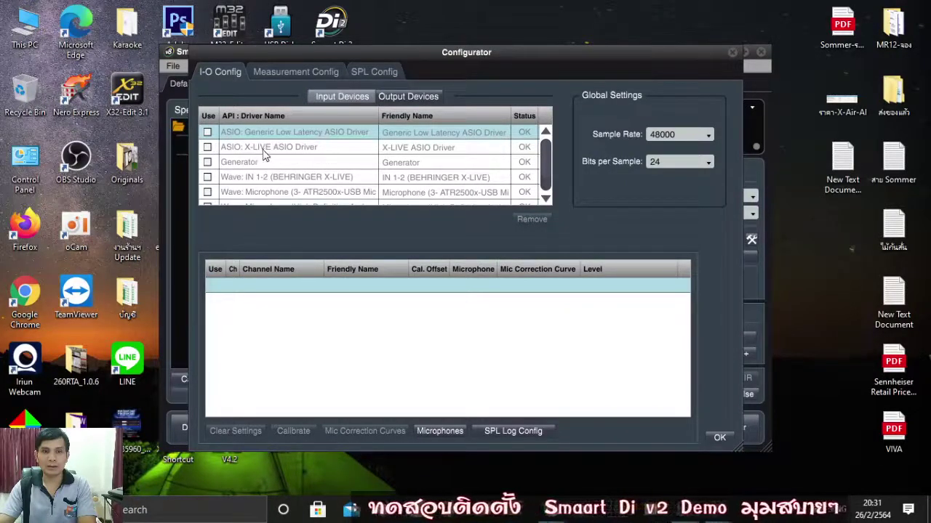
Enable the X-LIVE ASIO Driver as an input device and move the Configurator window higher on the desktop
left_click(208, 148)
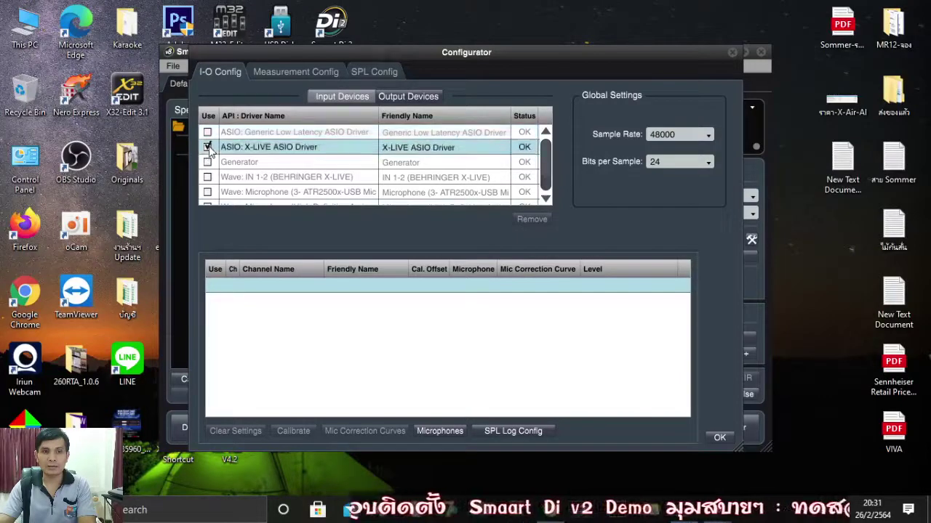
left_click(208, 148)
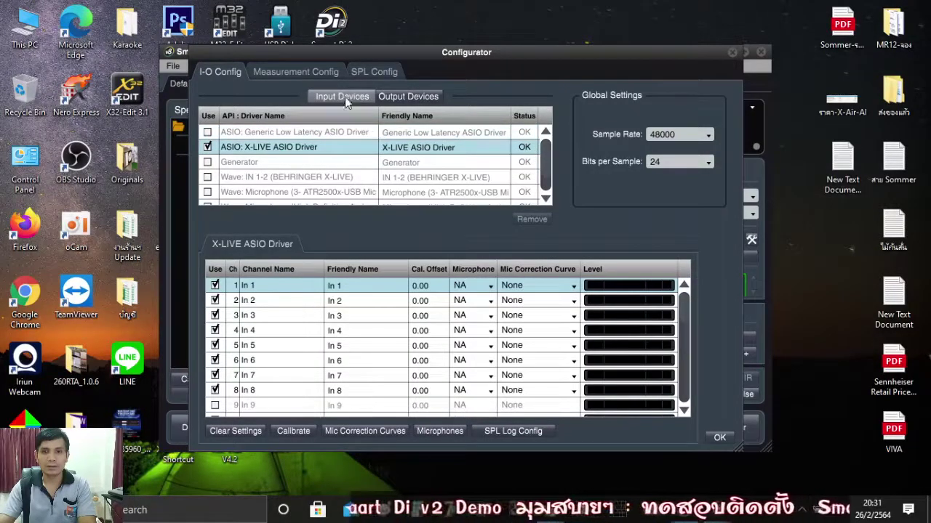
left_click_drag(429, 60, 456, 32)
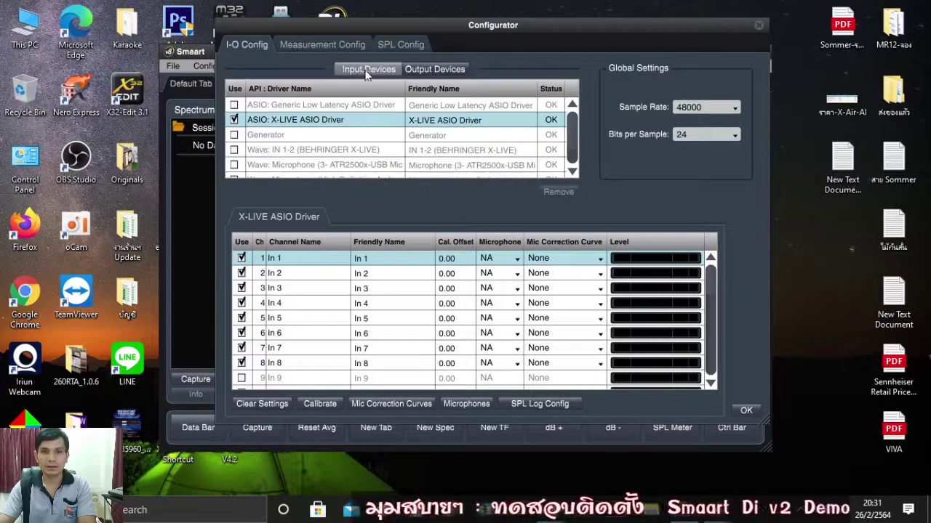
Compare the input and output device lists and examine the X-LIVE ASIO Driver's input channel selection
left_click(432, 69)
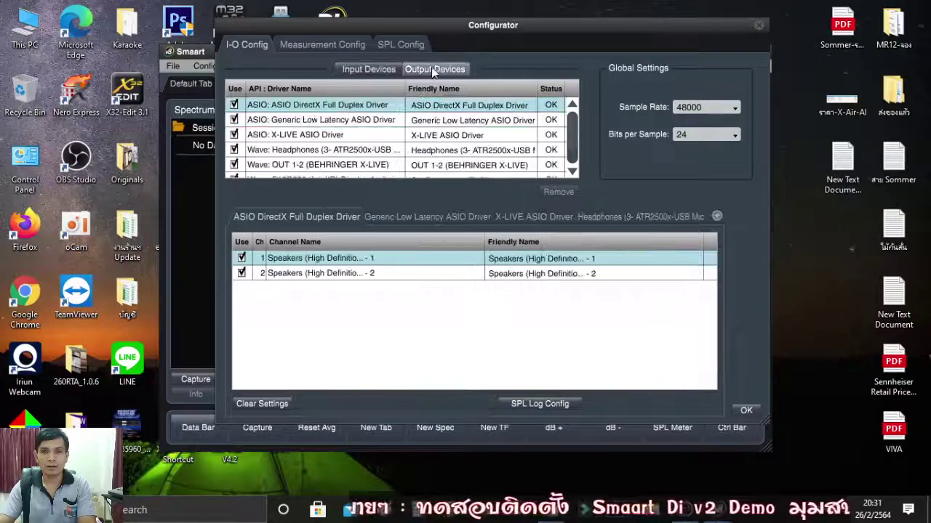
left_click(375, 69)
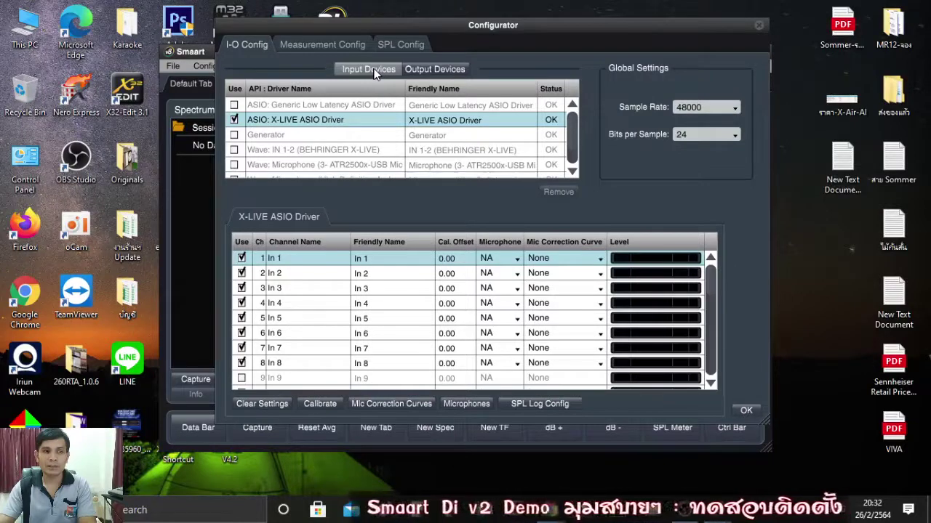
left_click(417, 69)
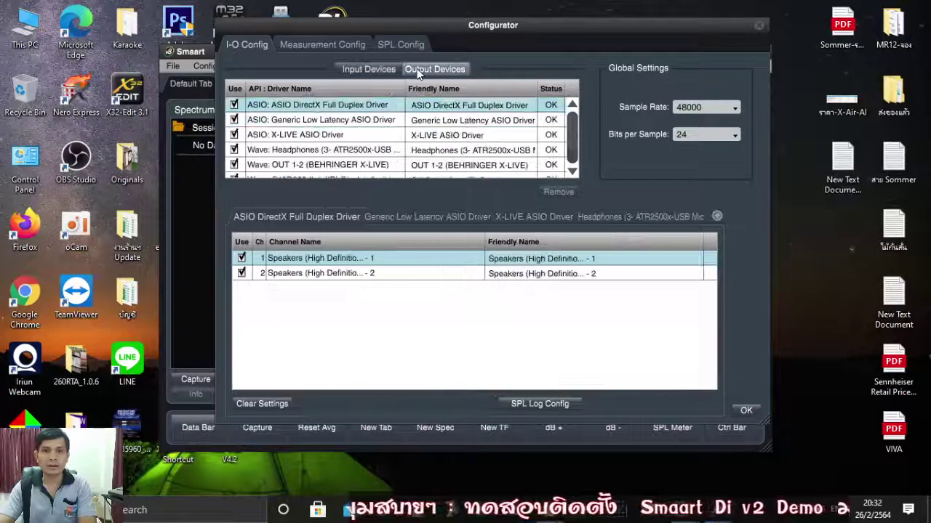
left_click(381, 69)
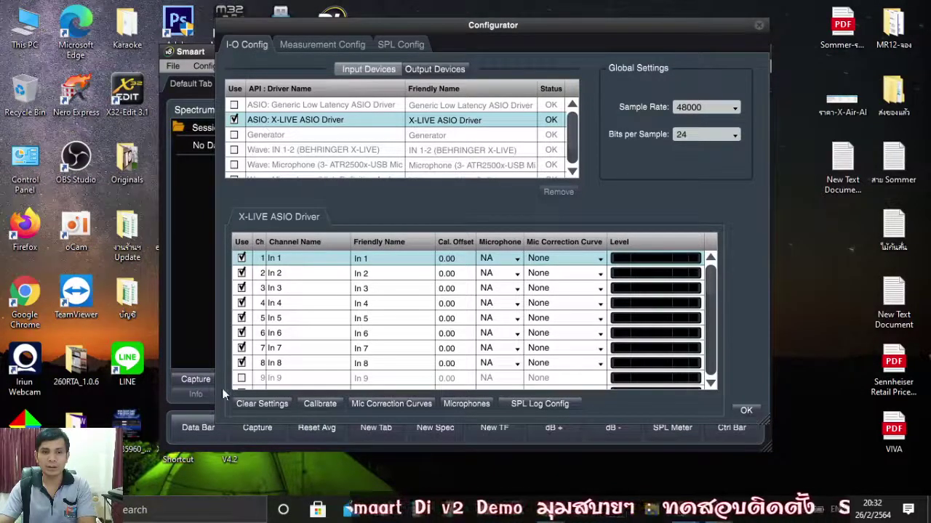
left_click(241, 363)
left_click(242, 363)
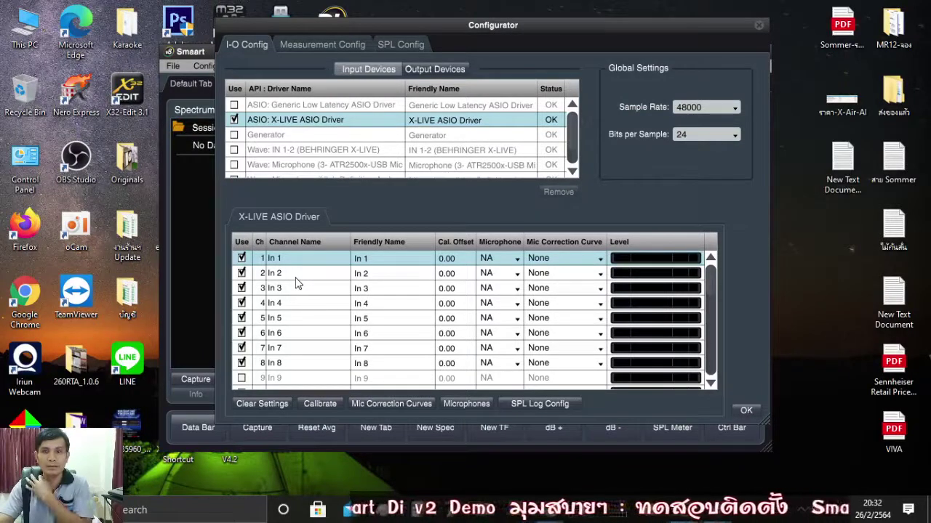
Disable every output device except the X-LIVE ASIO Driver, including the DirectX, Generic Low Latency, Headphones, OUT 1-2, S19D300 and Speakers entries
left_click(442, 71)
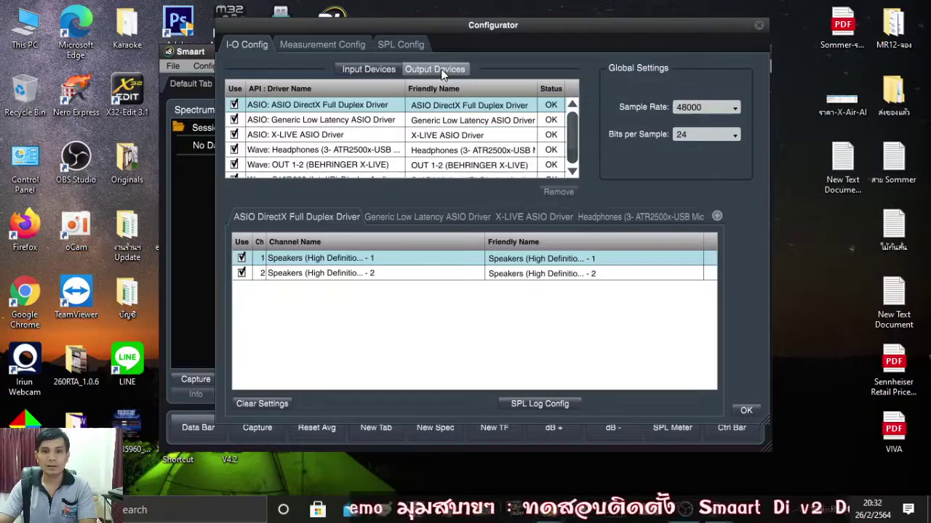
left_click(234, 165)
left_click(233, 150)
left_click(234, 120)
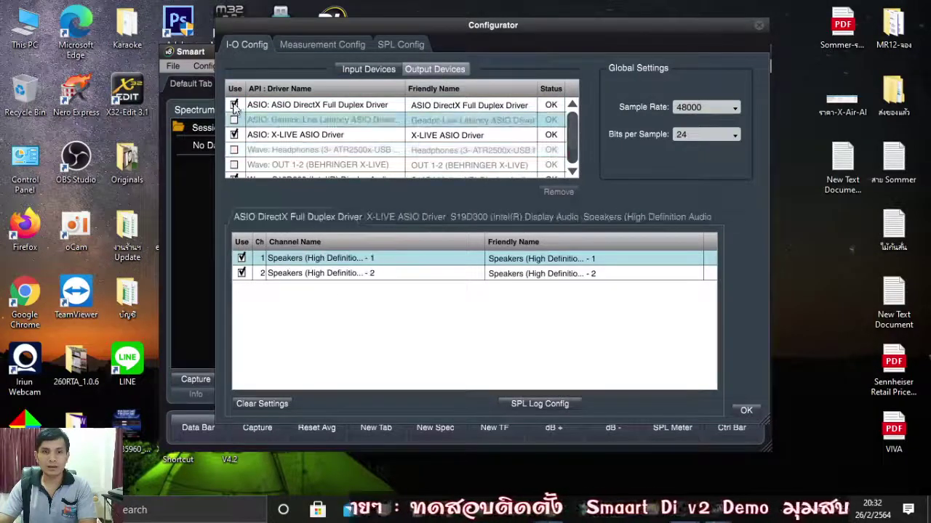
left_click(233, 104)
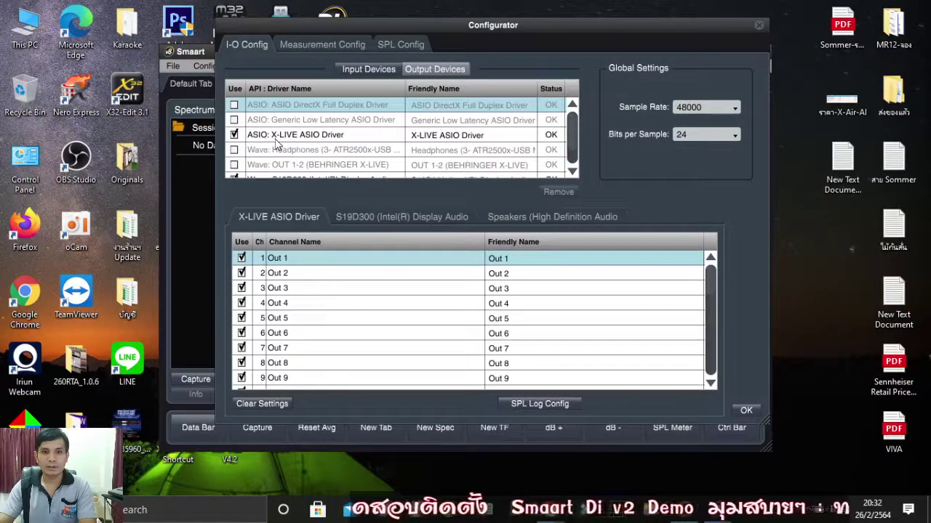
scroll(357, 160, "down", 1)
left_click(233, 156)
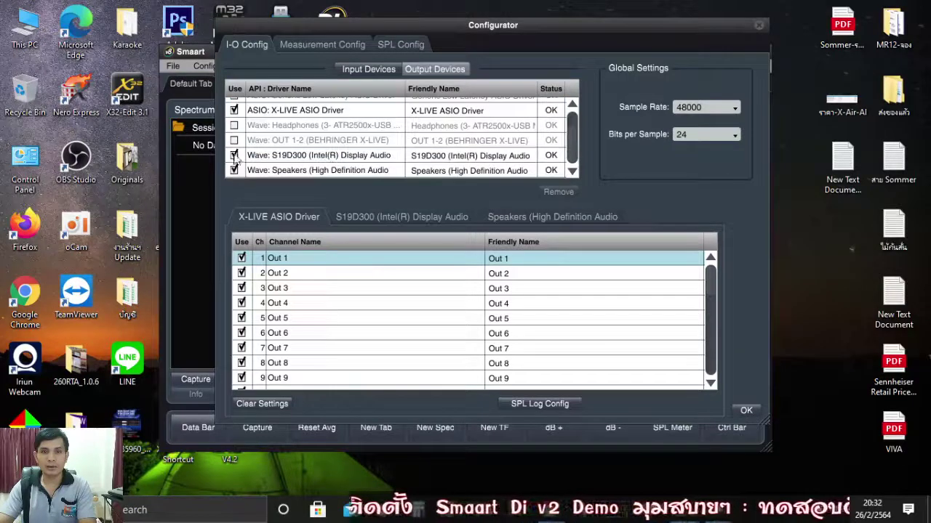
left_click(234, 170)
Disable output channels Out 3 through Out 32 of the X-LIVE ASIO Driver
scroll(266, 328, "down", 8)
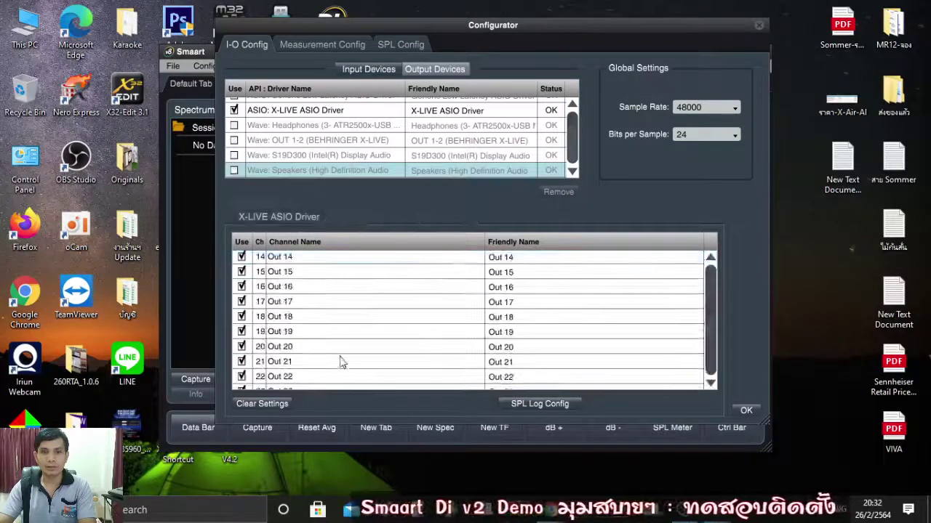
left_click(241, 382)
left_click(241, 368)
left_click(242, 352)
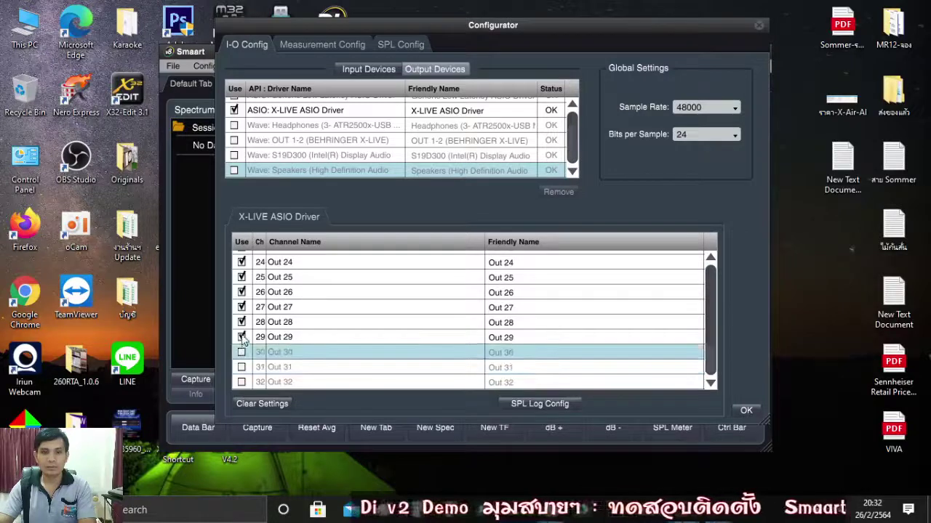
left_click(241, 337)
left_click(241, 322)
left_click(241, 307)
left_click(241, 292)
scroll(314, 316, "up", 3)
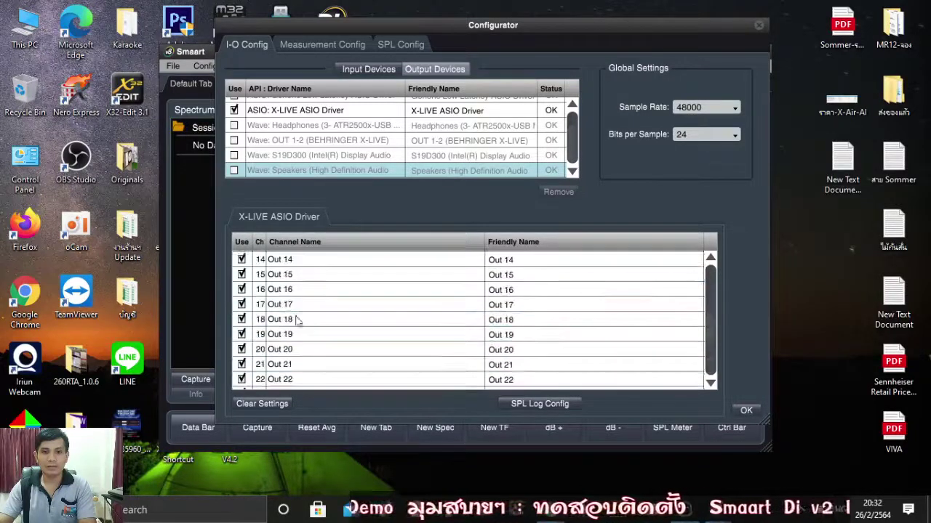
scroll(247, 349, "down", 2)
left_click(241, 326)
left_click(241, 311)
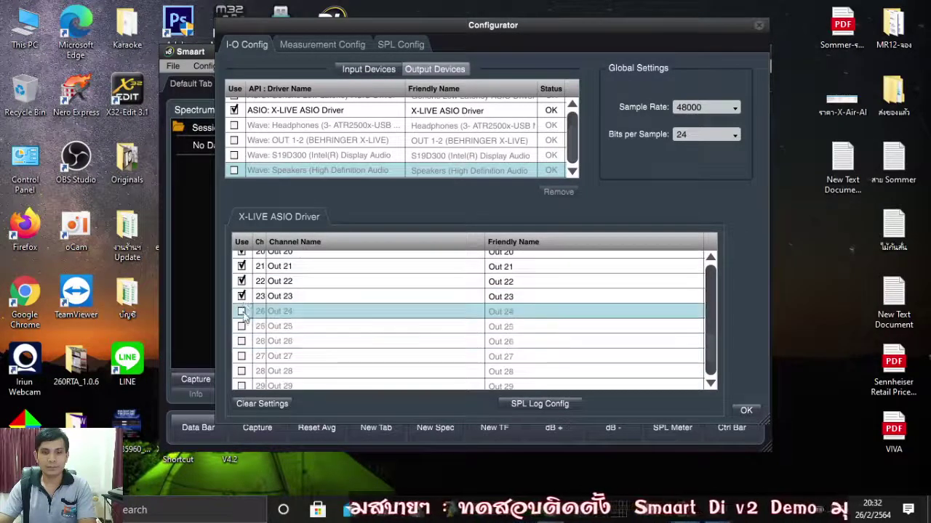
left_click(242, 296)
scroll(309, 295, "up", 2)
left_click(241, 378)
left_click(242, 364)
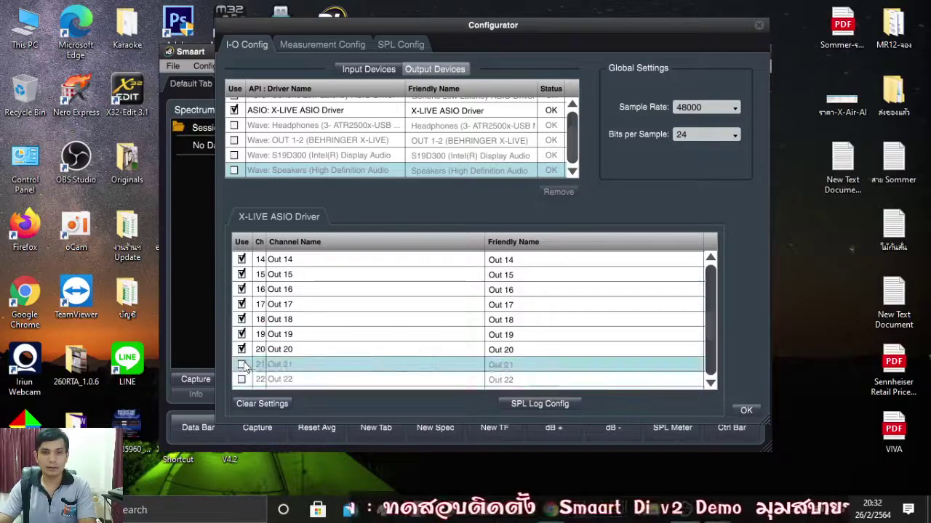
left_click(241, 349)
left_click(242, 335)
left_click(242, 319)
left_click(242, 304)
left_click(242, 290)
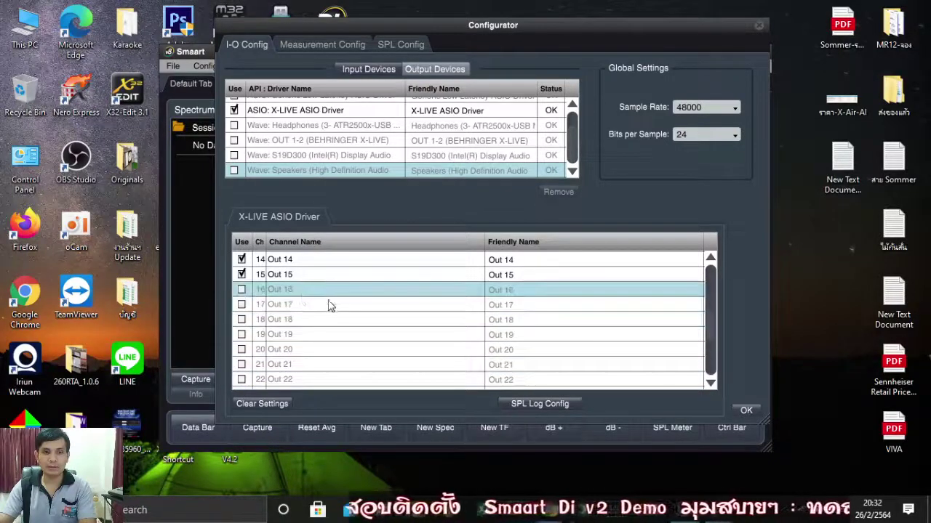
scroll(329, 306, "up", 2)
left_click(242, 298)
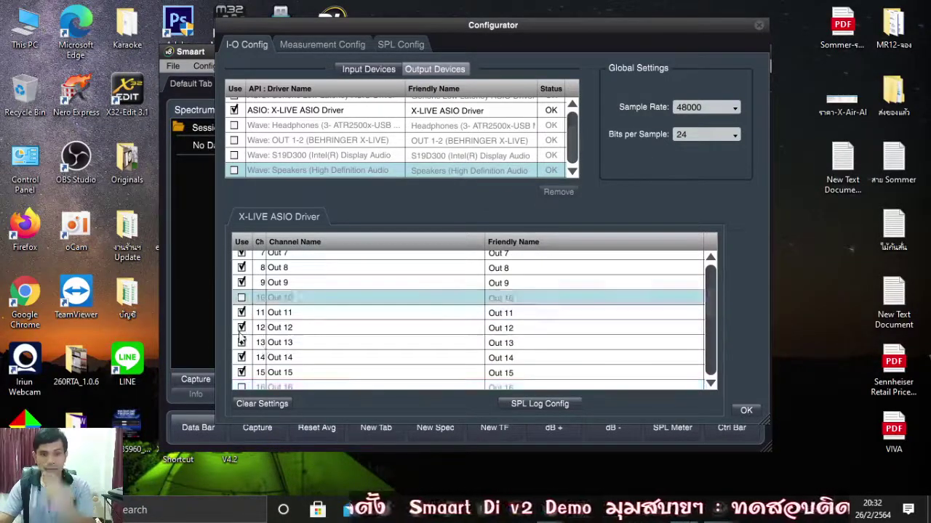
left_click(241, 313)
left_click(241, 327)
left_click(241, 342)
left_click(241, 357)
left_click(242, 373)
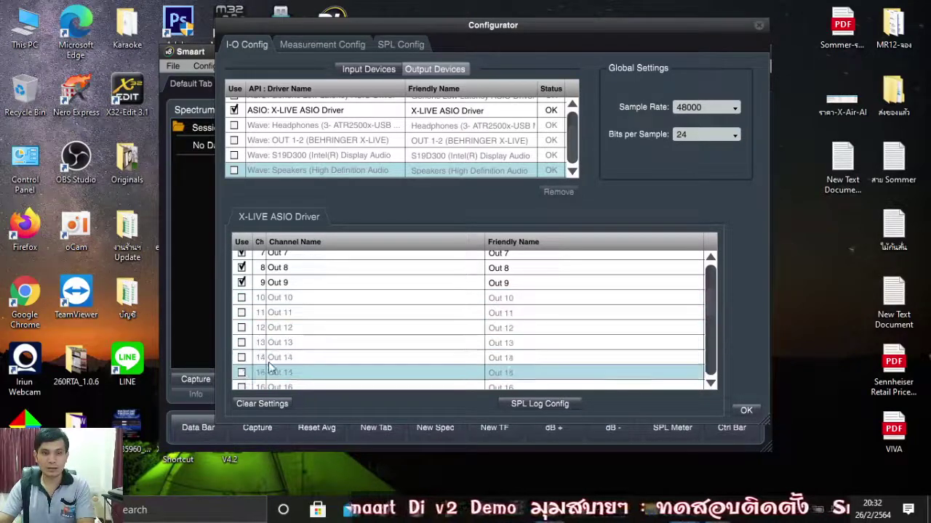
scroll(276, 365, "up", 2)
left_click(241, 378)
left_click(241, 363)
left_click(242, 348)
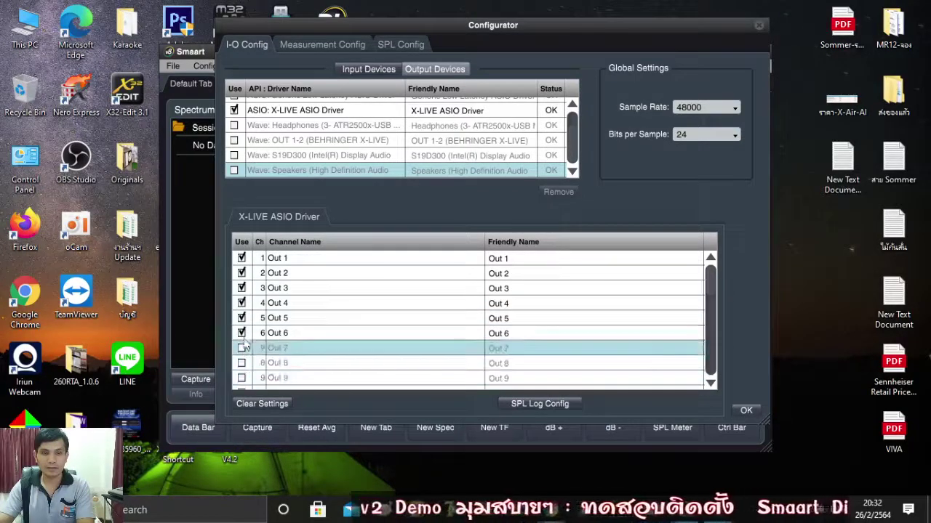
left_click(241, 333)
left_click(242, 318)
left_click(241, 303)
left_click(241, 288)
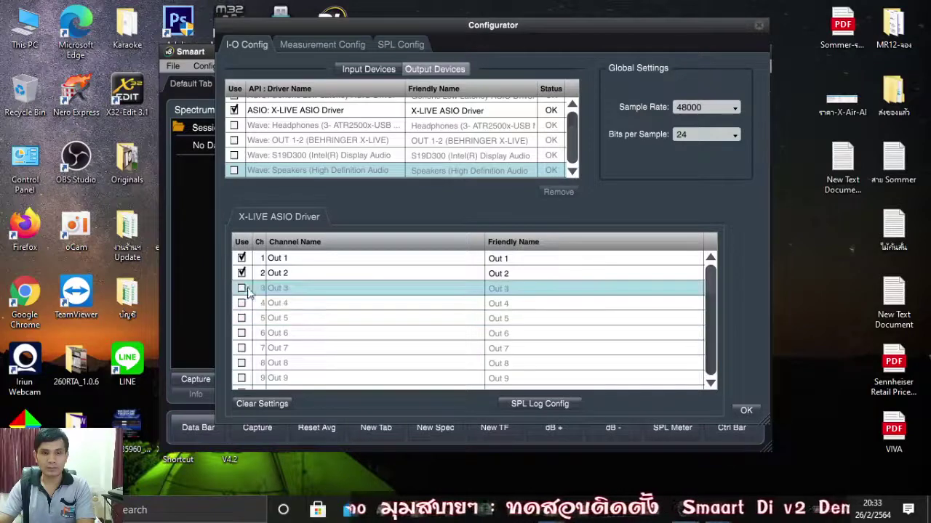
Select the Out 1 and Out 2 rows alternately to examine the enabled X-LIVE output channels
left_click(386, 259)
left_click(384, 274)
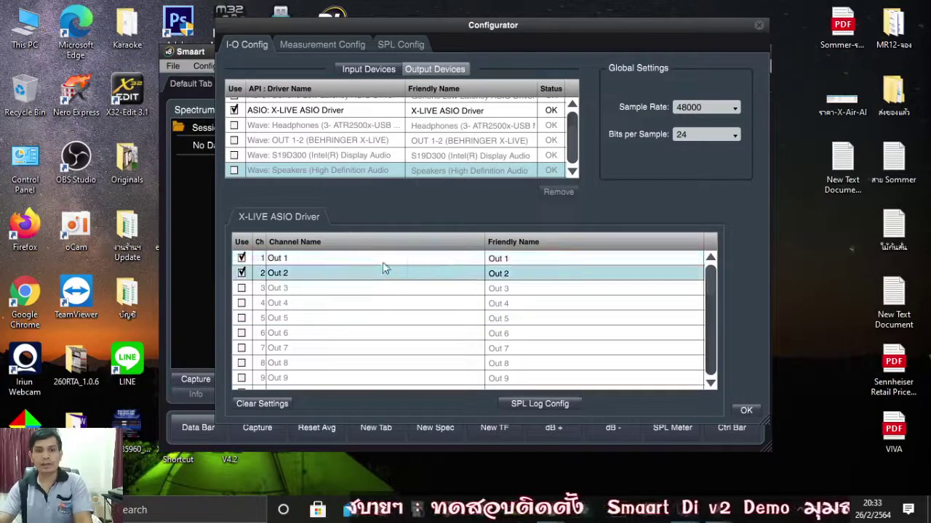
left_click(383, 260)
left_click(381, 273)
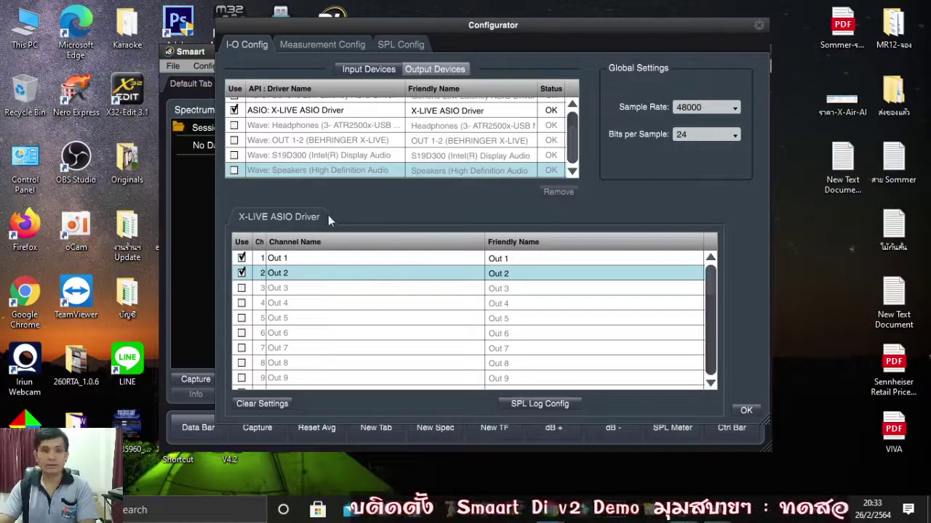
Disable input channels In 5 through In 8 of the X-LIVE ASIO Driver in the input device settings
left_click(355, 69)
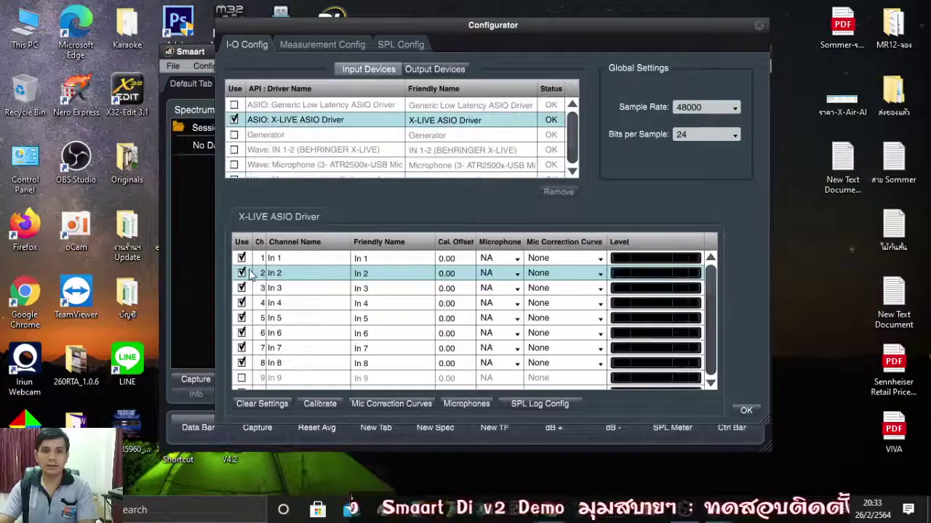
left_click(241, 319)
left_click(242, 333)
left_click(242, 348)
left_click(242, 363)
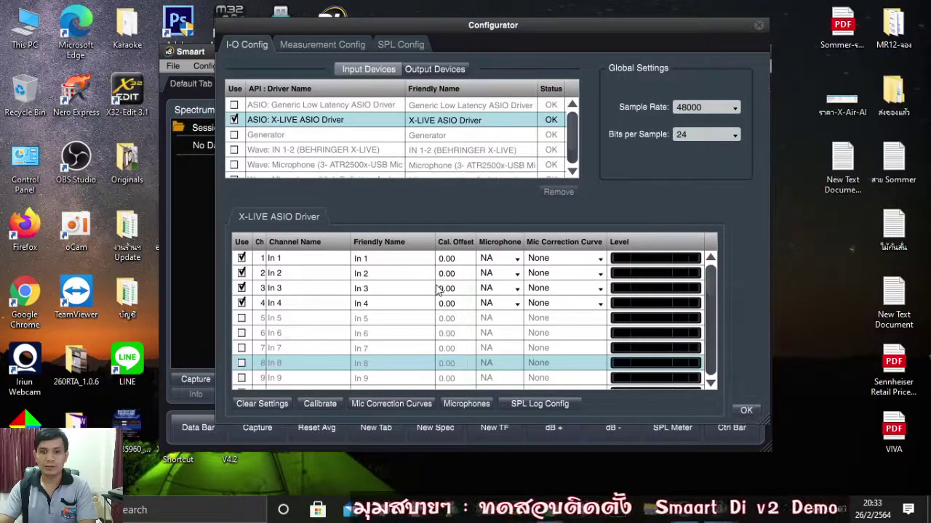
Review the output and input device lists and the measurement configuration, shifting the Configurator slightly on the desktop
left_click(435, 69)
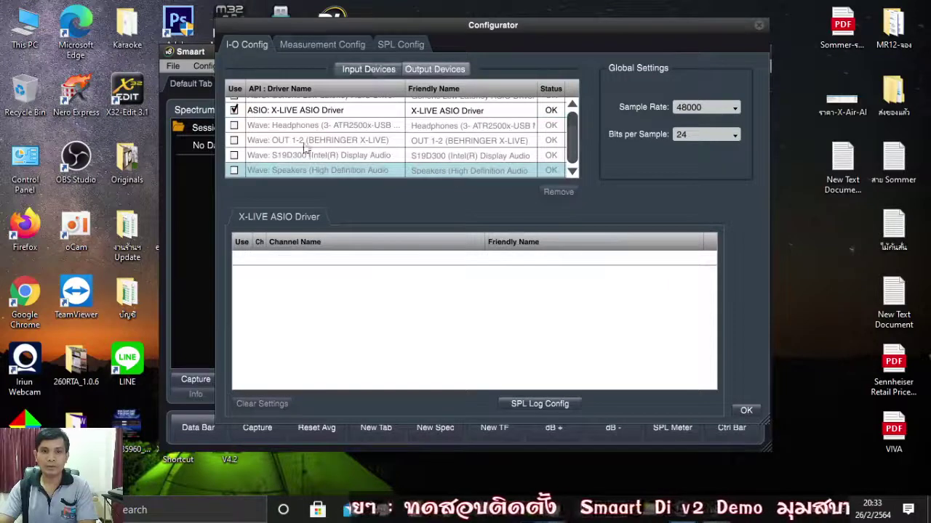
left_click(368, 69)
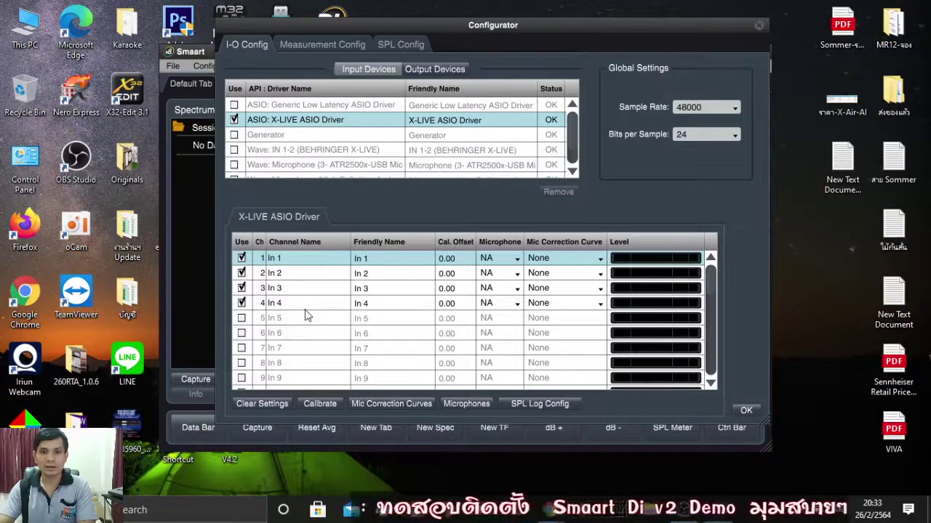
mouse_move(517, 31)
left_mouse_down()
mouse_move(668, 67)
mouse_move(616, 72)
mouse_move(601, 38)
mouse_move(497, 24)
mouse_move(516, 32)
left_mouse_up()
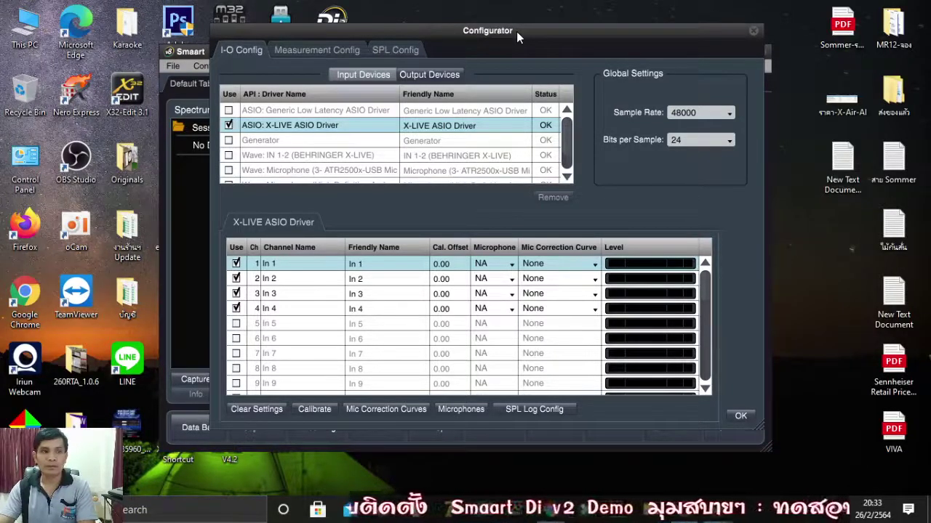
left_click(308, 51)
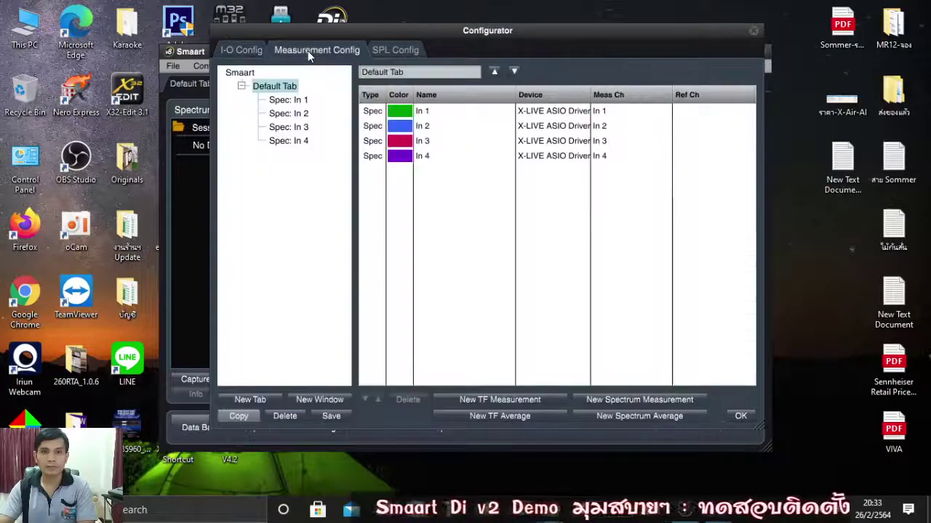
left_click(258, 49)
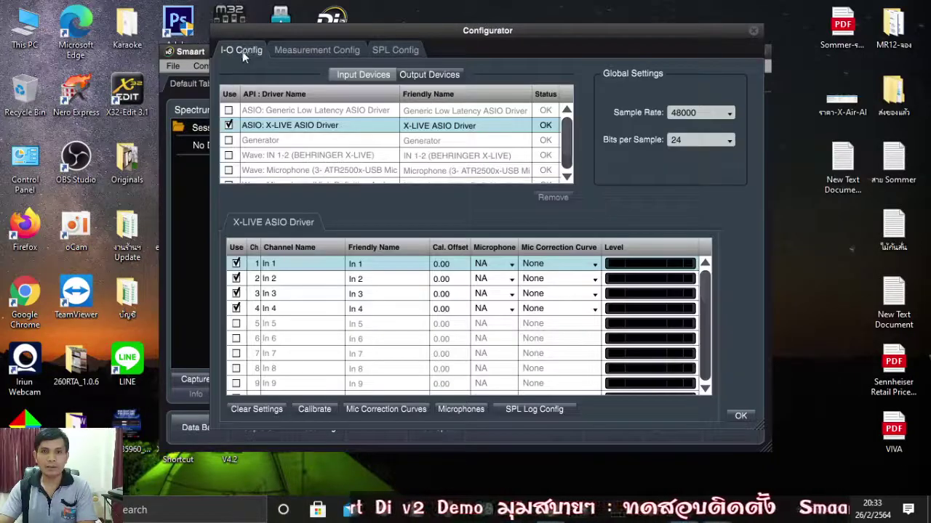
Accept the Configurator settings, maximize the Smaart window and examine the In 1 to In 4 spectrum measurements
left_click(740, 416)
double_click(613, 51)
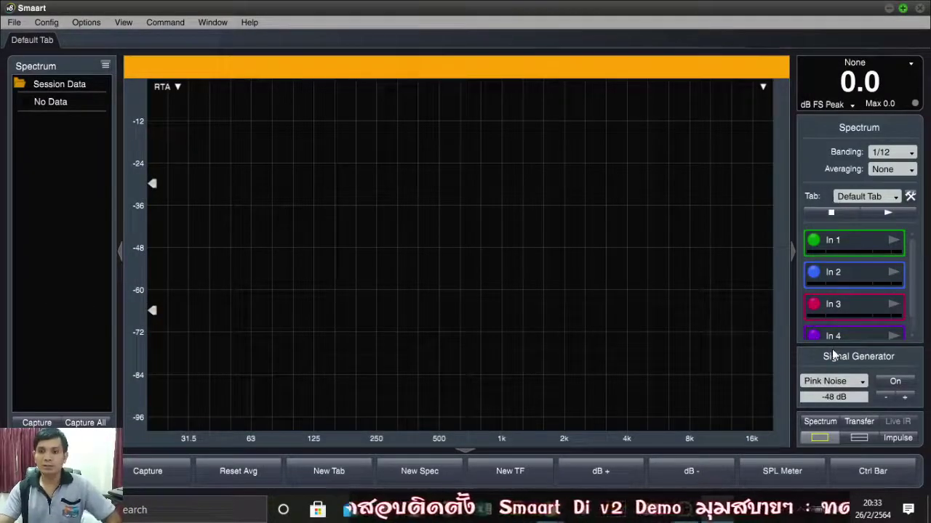
scroll(838, 337, "down", 1)
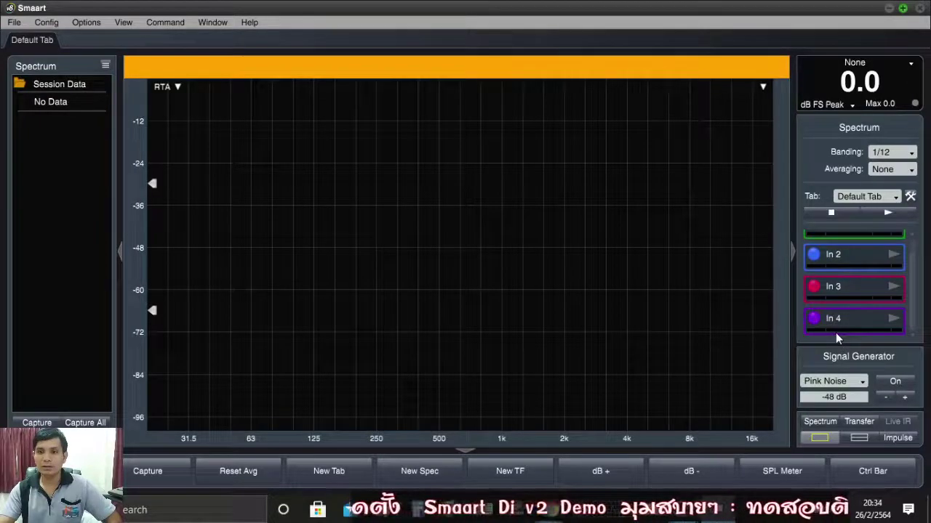
scroll(838, 336, "up", 1)
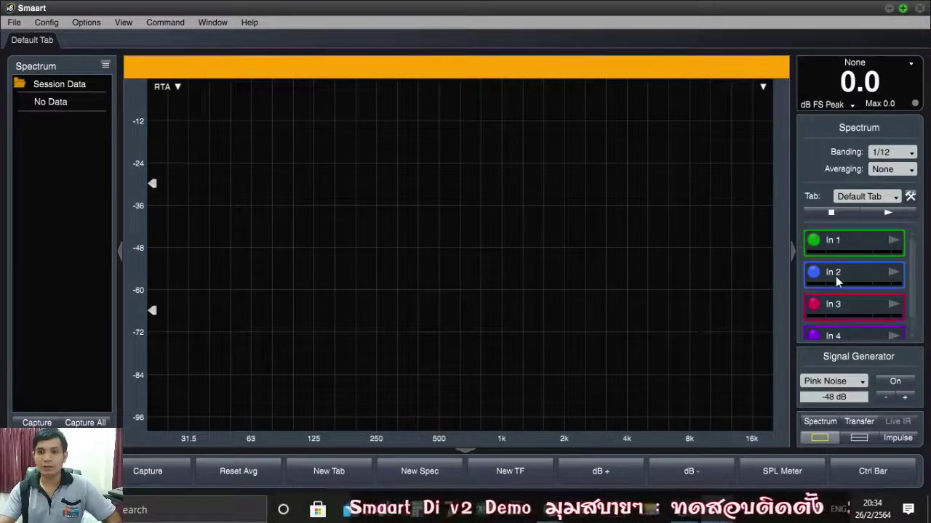
scroll(836, 276, "down", 1)
scroll(836, 291, "up", 1)
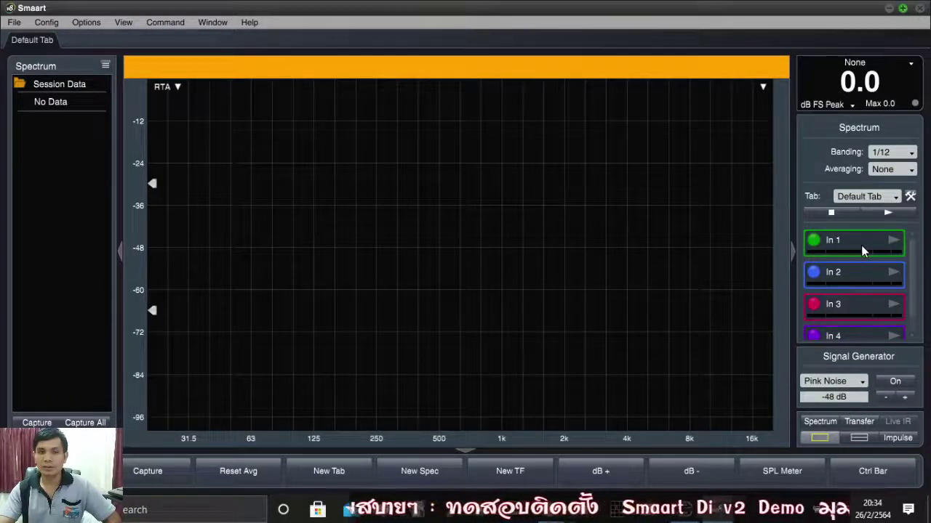
scroll(861, 250, "down", 1)
scroll(858, 256, "up", 1)
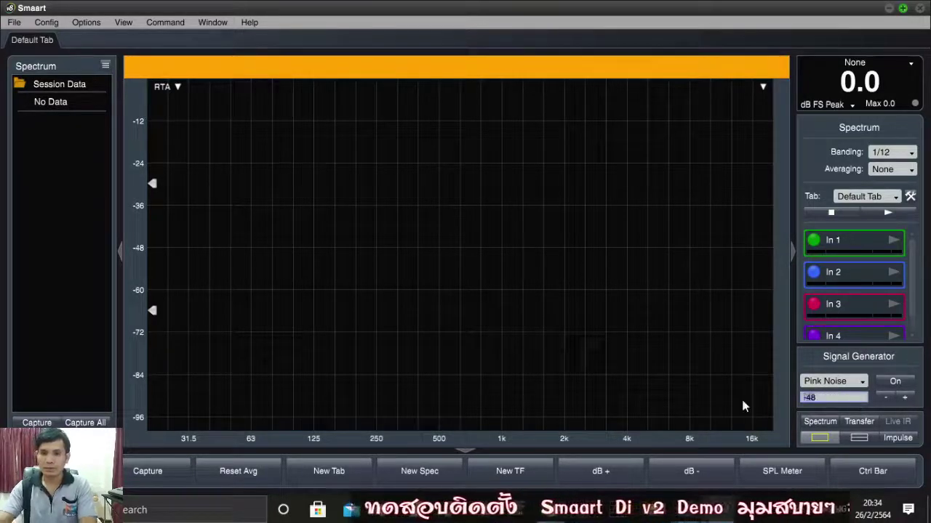
Set the signal generator's pink noise level to 0 dB, and readjust it to -5 dB
type("0")
key("Return")
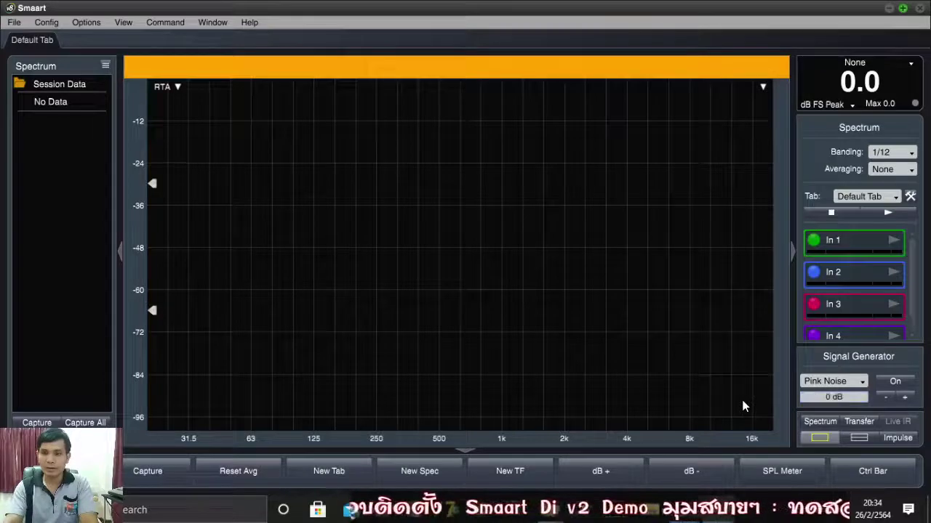
left_click(852, 392)
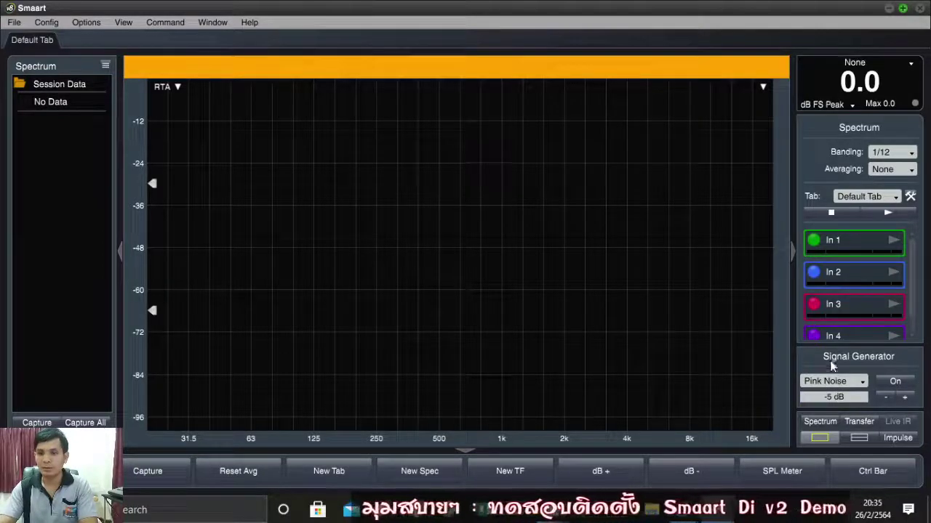
Open the Signal Generator settings, reposition the dialog over the plot and keep Pink Noise as the signal
left_click(871, 359)
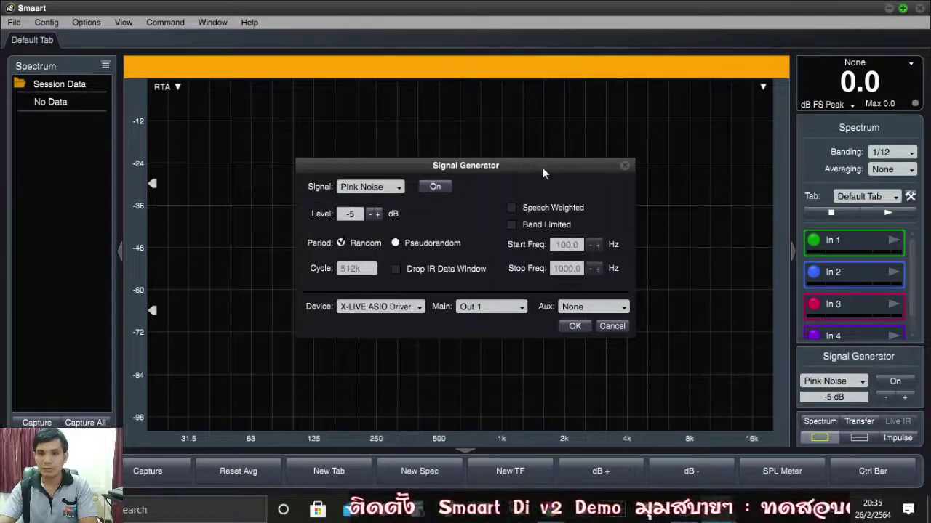
left_click_drag(542, 168, 489, 165)
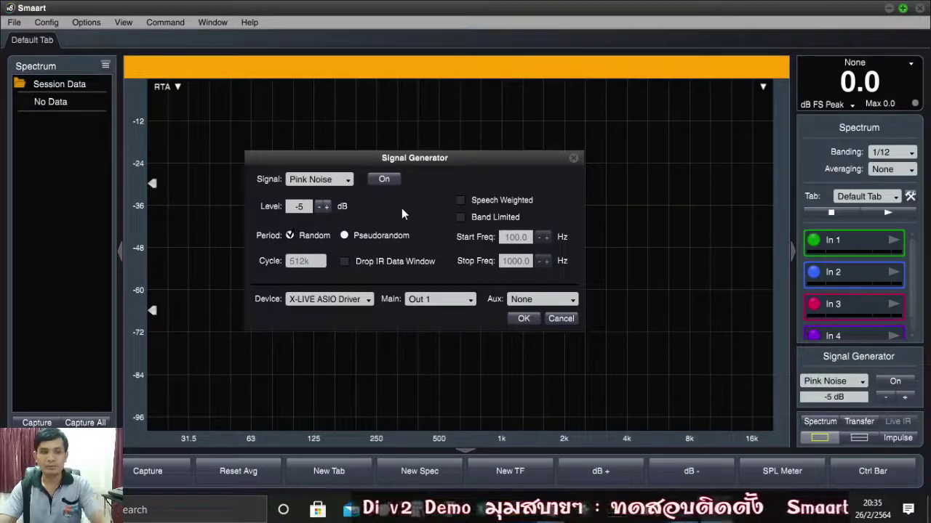
left_click(339, 181)
left_click(342, 187)
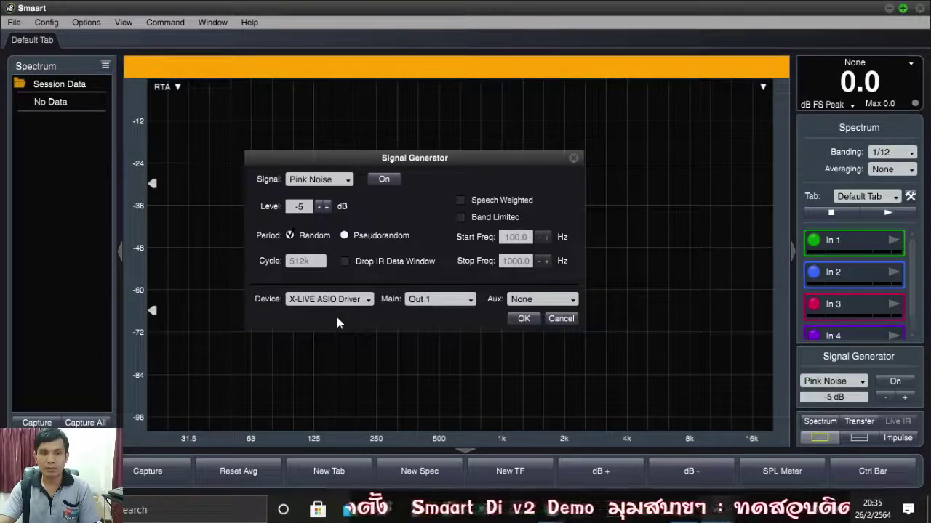
Choose X-LIVE ASIO Driver as the generator's device and Out 1 as its main output, and accept the settings
left_click(358, 301)
left_click(359, 301)
left_click(358, 301)
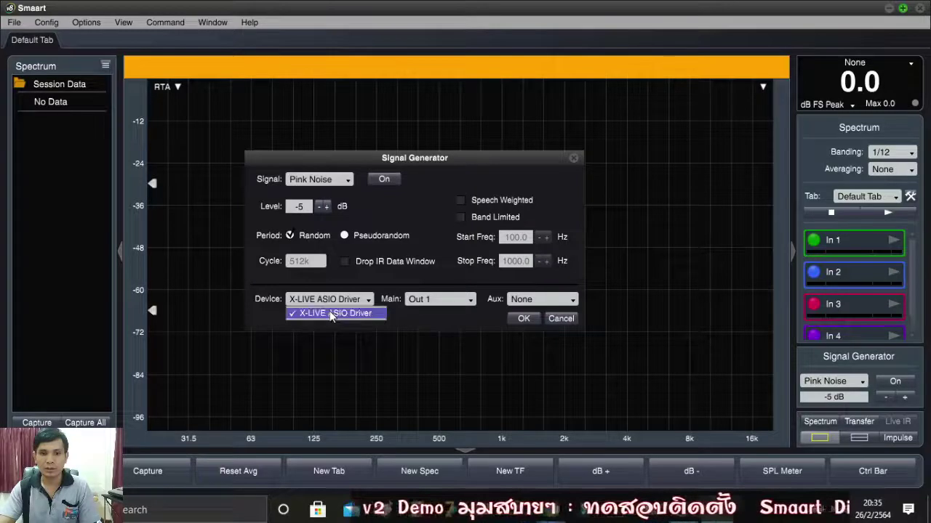
left_click(350, 314)
left_click(440, 299)
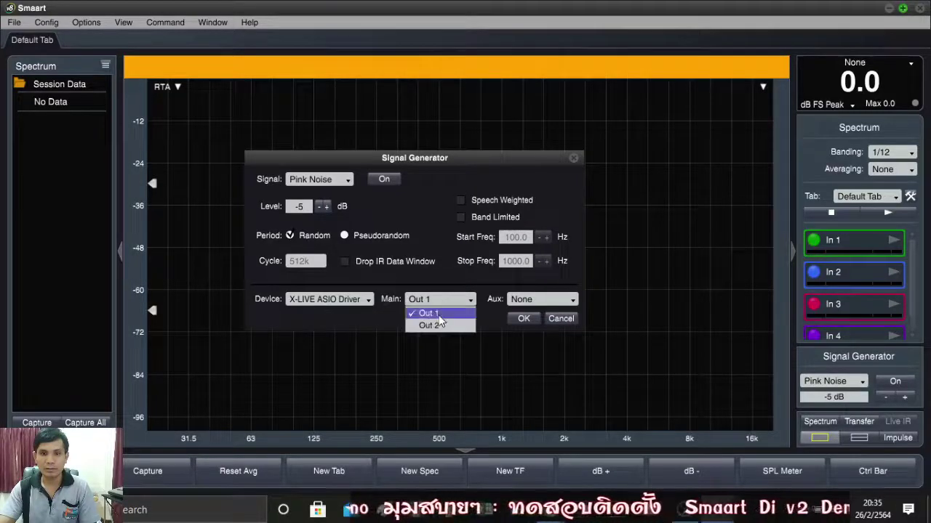
left_click(429, 317)
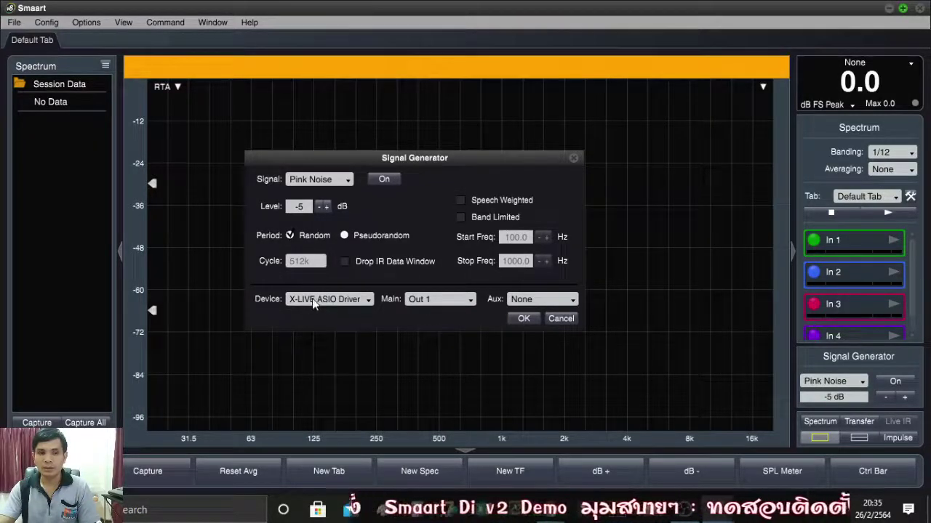
left_click(523, 320)
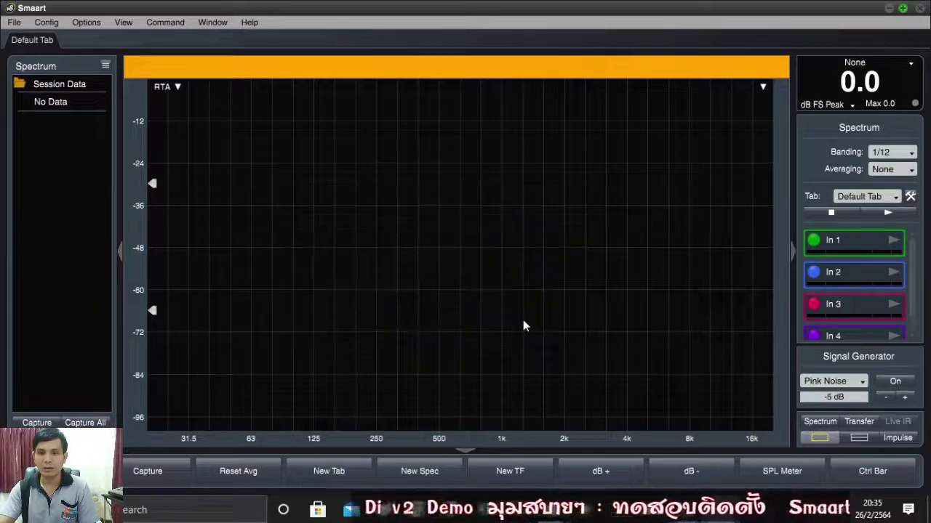
Turn on the pink noise generator and minimize the Smaart window
left_click(895, 382)
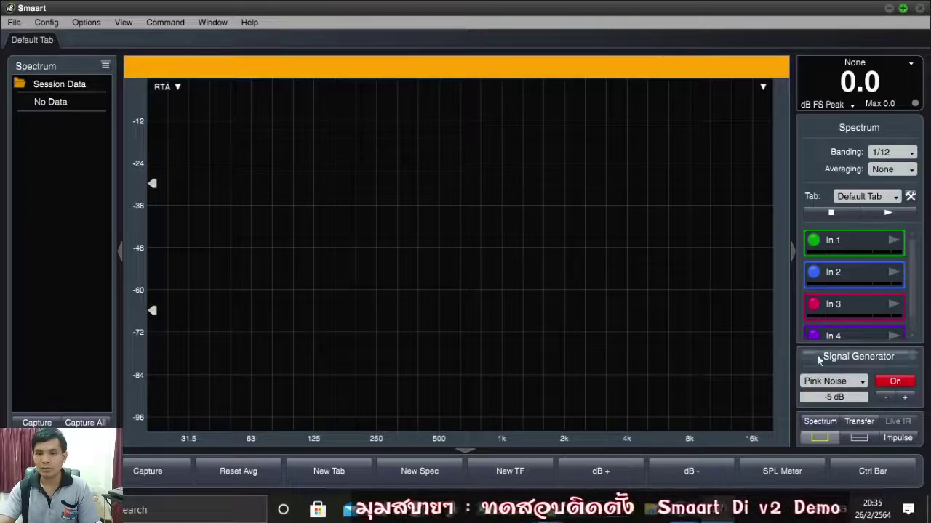
left_click(889, 9)
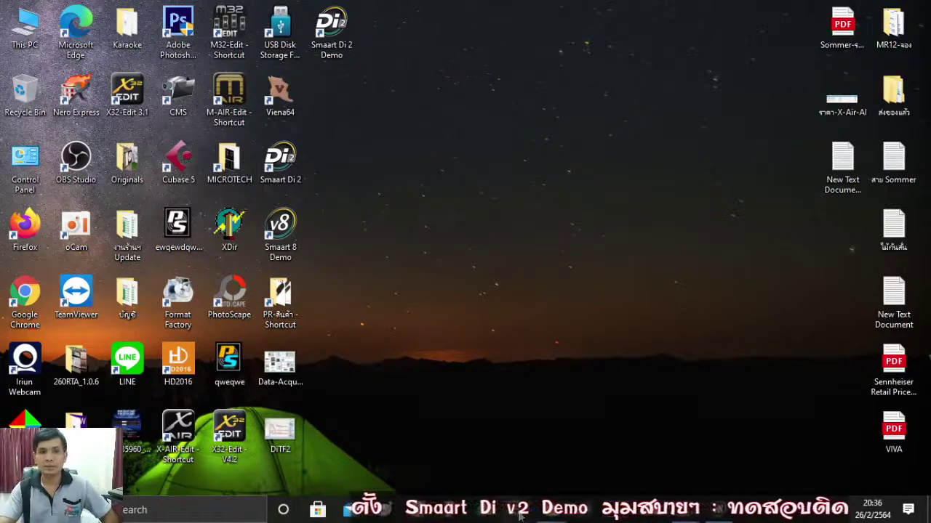
Switch to X32 EDIT, cancel the automatic mixer connection request and show the channel 1-32 bank
left_click(519, 515)
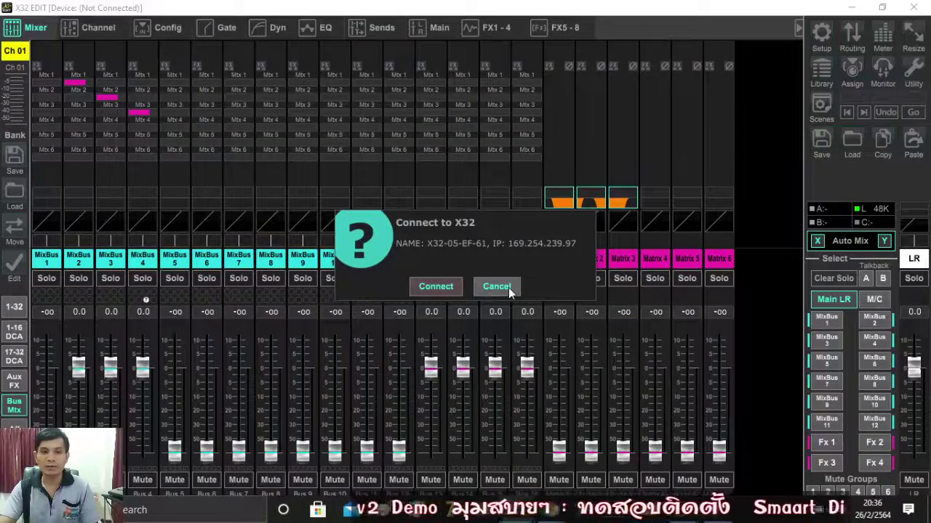
left_click(497, 286)
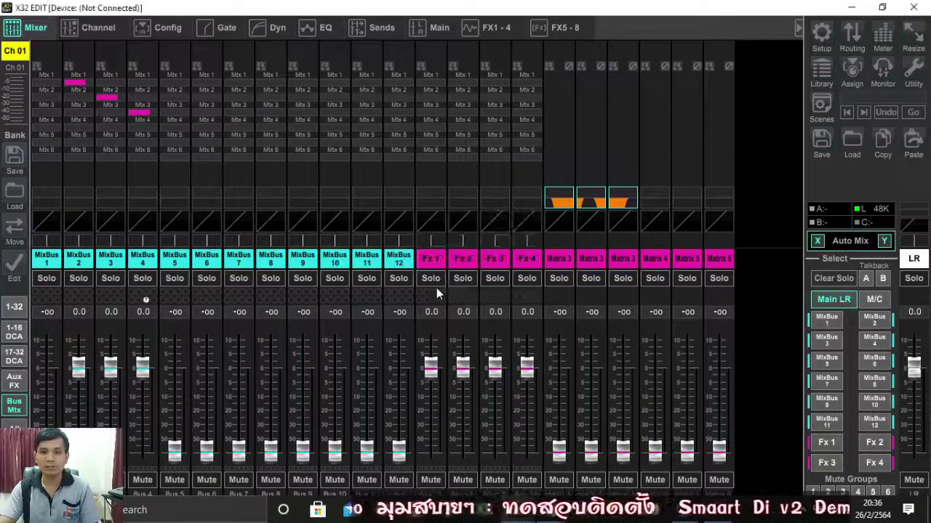
left_click(14, 307)
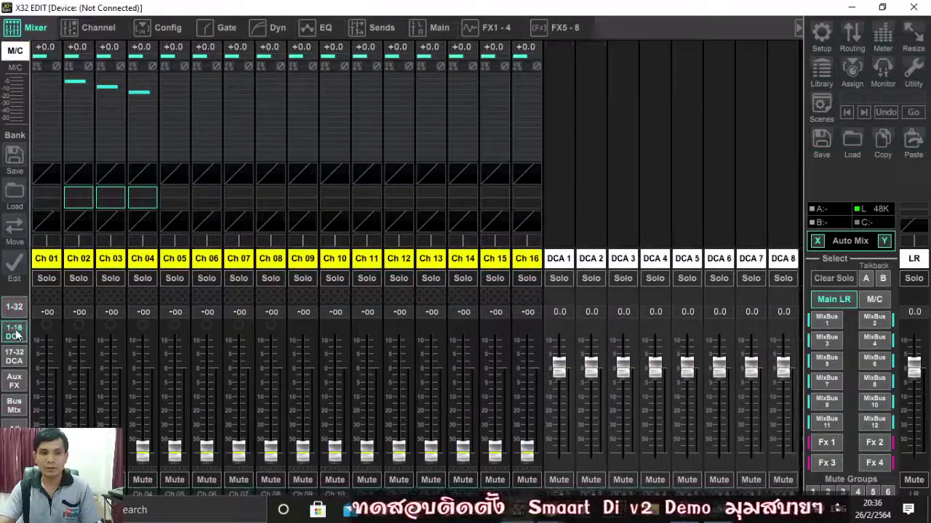
Open the connection setup, choose the listed X32 mixer and connect to it with Mixer -> PC as the sync direction
left_click(822, 33)
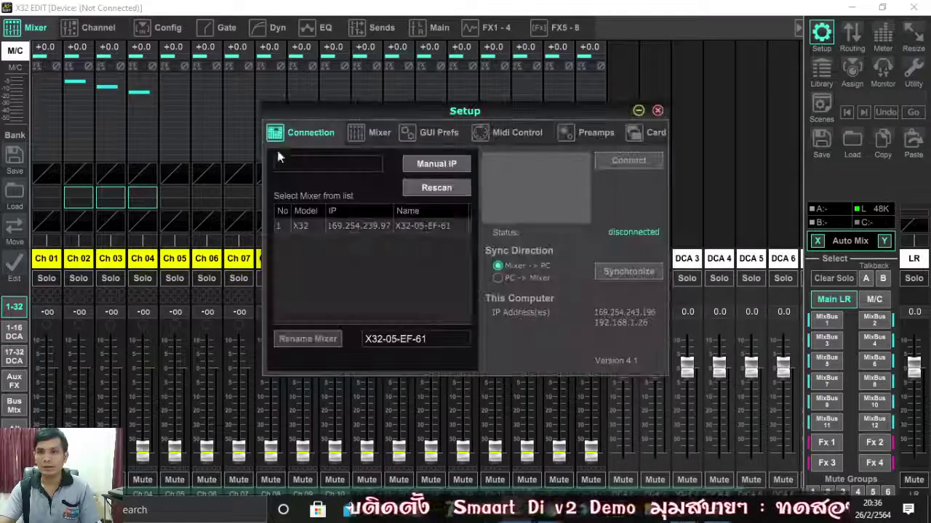
left_click(373, 230)
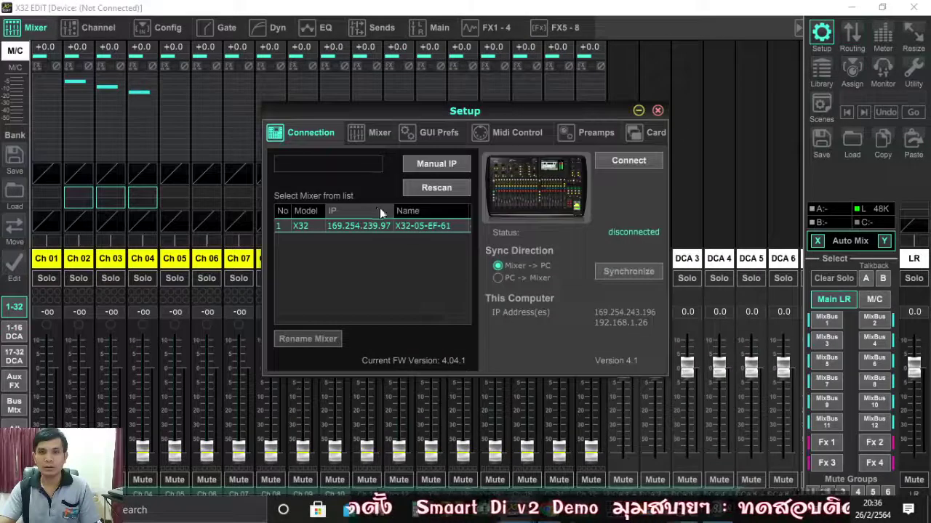
left_click(628, 161)
left_click(407, 273)
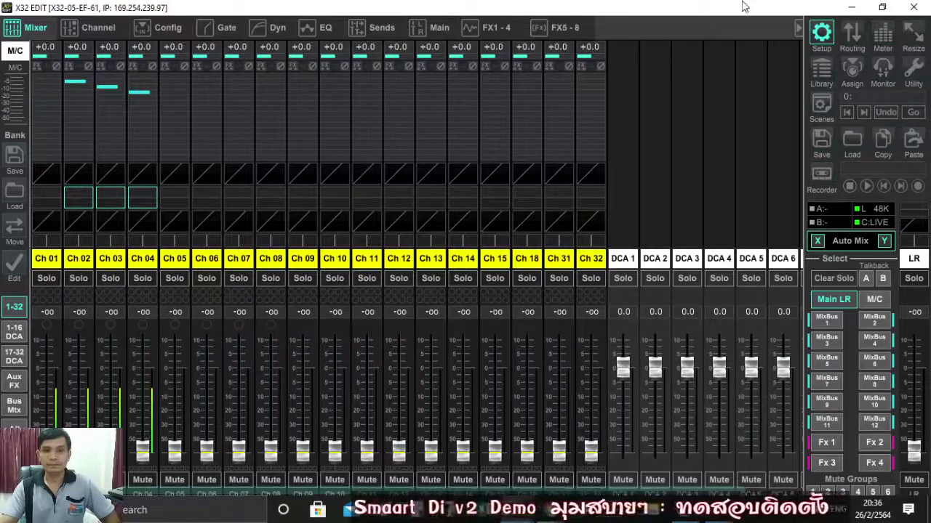
Show the 1-16 DCA bank and route input channels 9-16, 17-24 and 25-32 to the matching Local sources, keeping channels 1-8 on Card
left_click(15, 334)
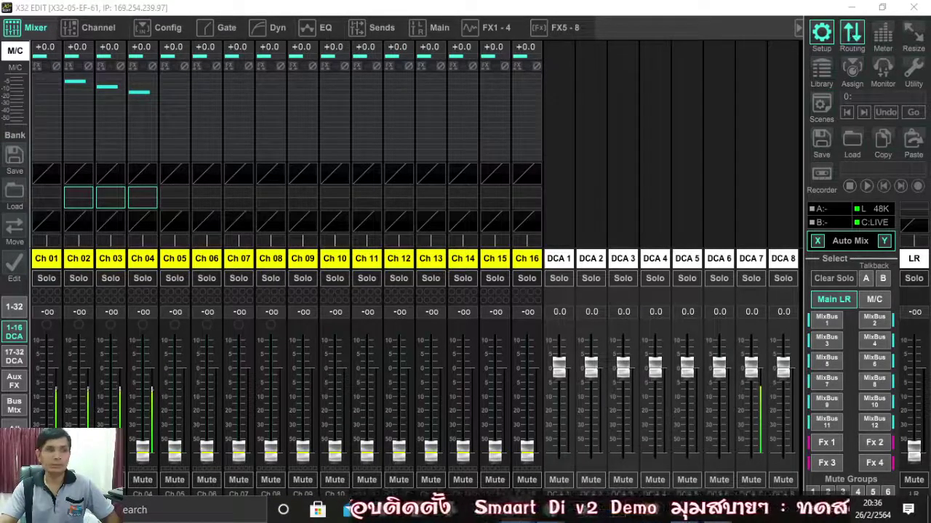
left_click(852, 33)
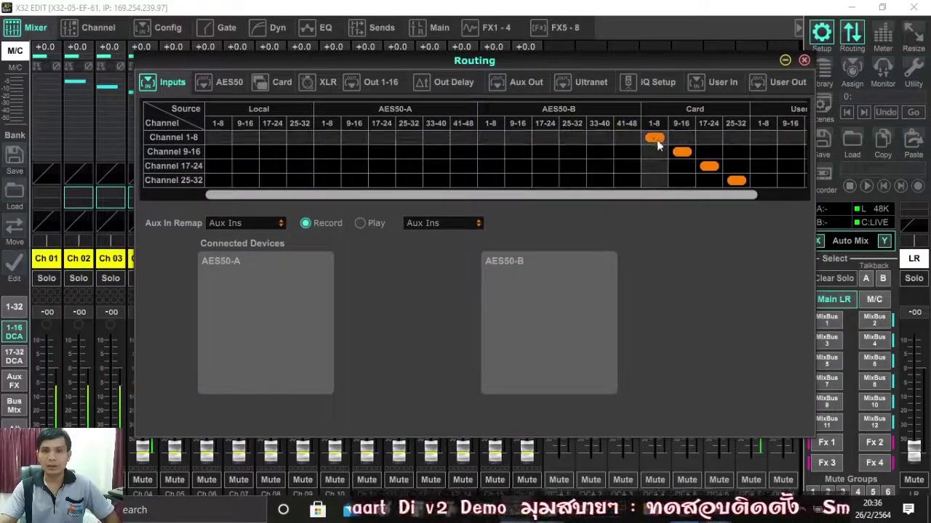
left_click(245, 151)
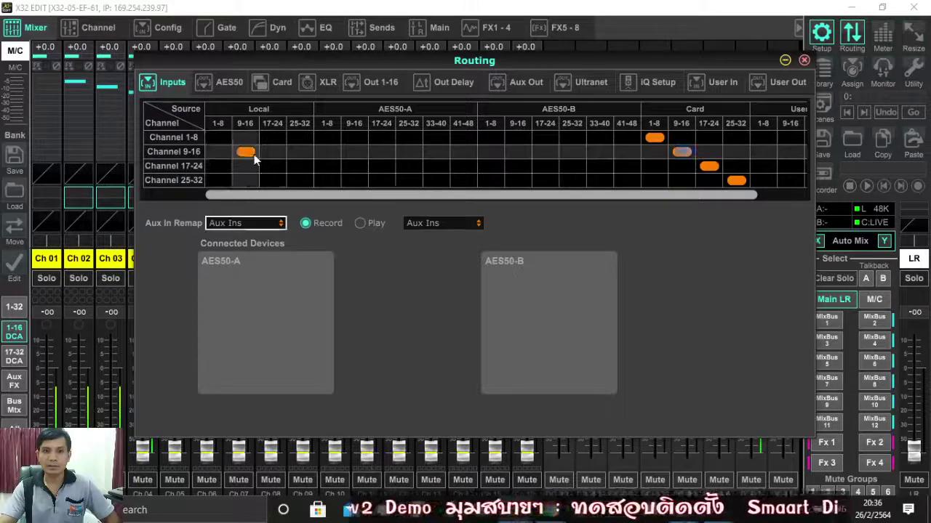
left_click(272, 166)
left_click(299, 180)
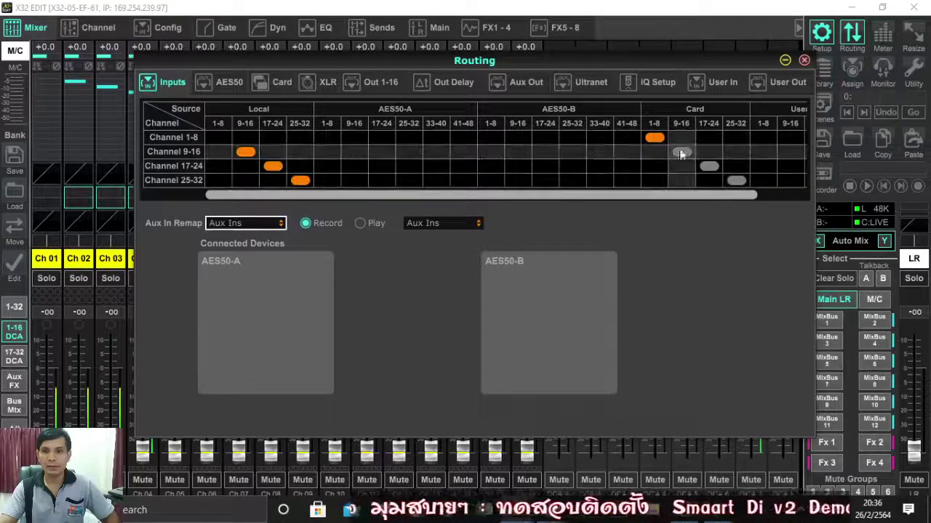
left_click_drag(734, 195, 692, 201)
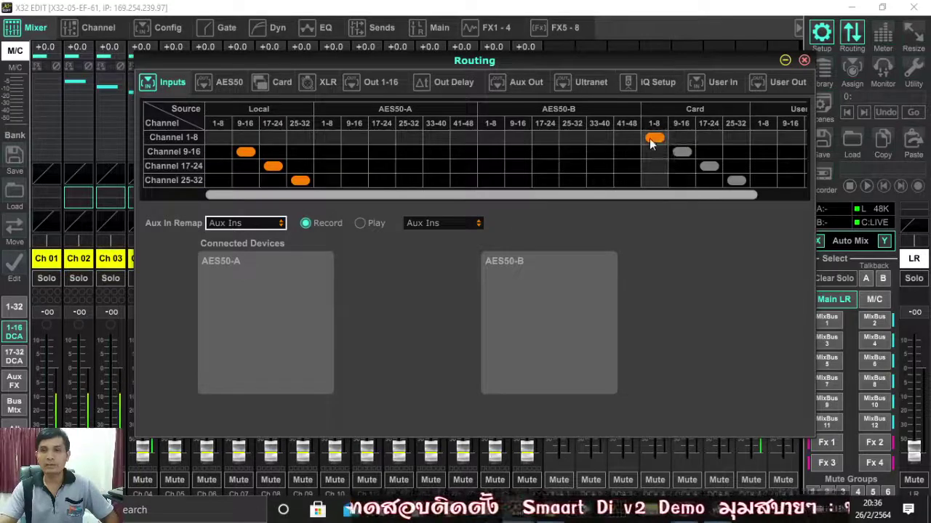
left_click(805, 60)
Open channel 1's Config view and examine the source and input level of channels 1 to 6, focusing on channels 1 to 4
left_click(60, 259)
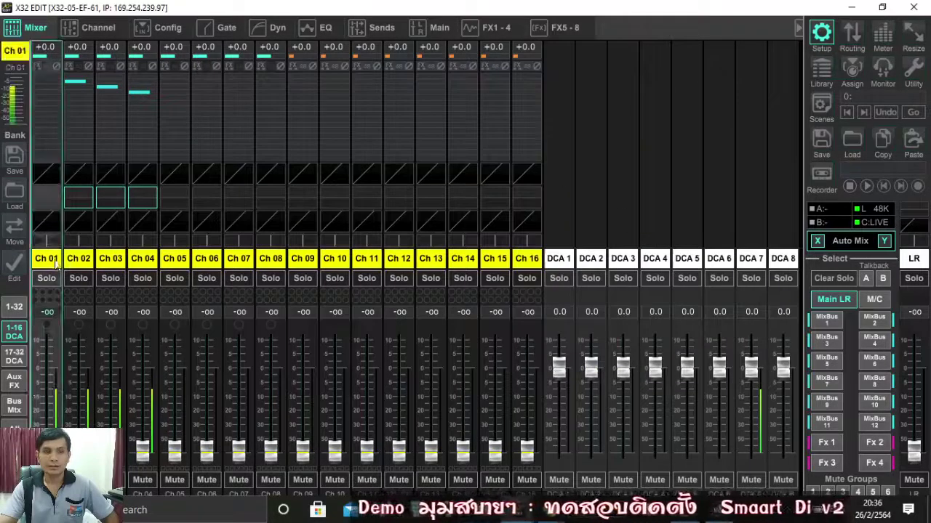
left_click(168, 28)
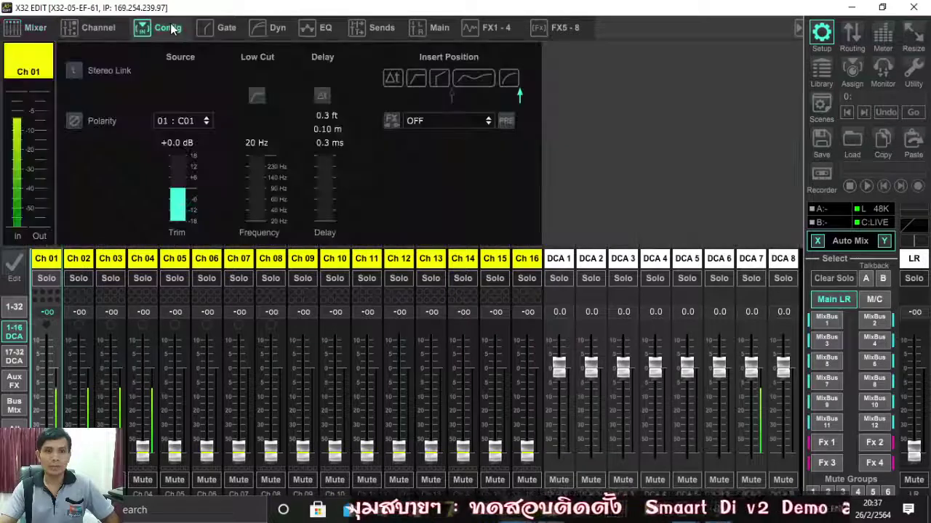
left_click(80, 260)
left_click(41, 265)
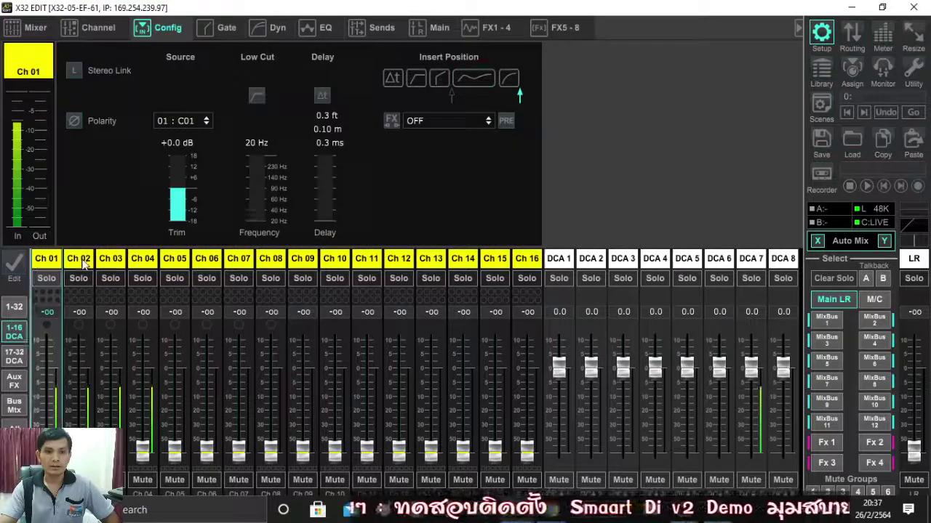
left_click(84, 263)
left_click(109, 260)
left_click(149, 261)
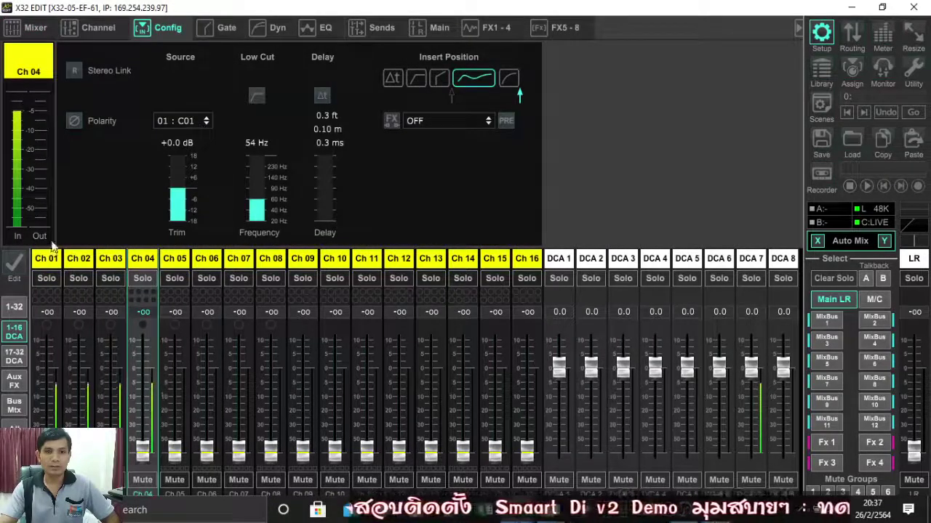
left_click(51, 265)
left_click(88, 266)
left_click(144, 262)
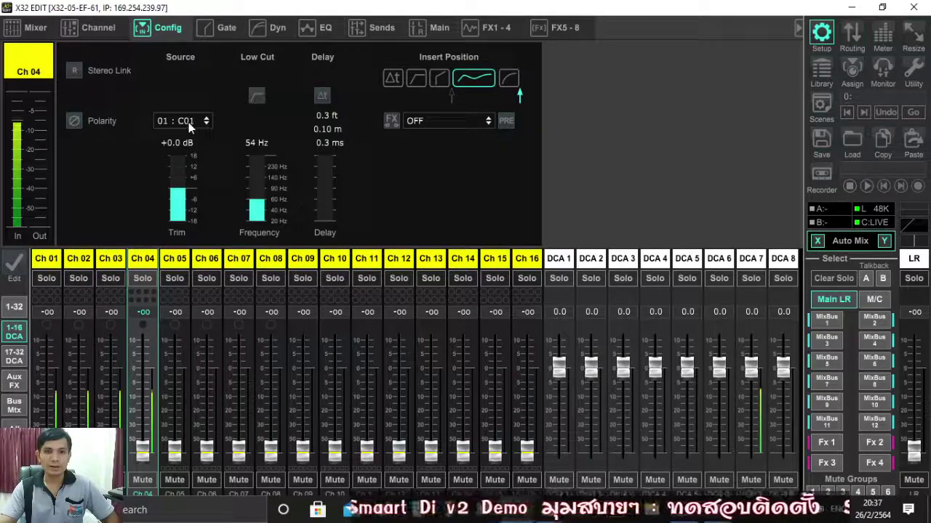
left_click(183, 265)
left_click(207, 260)
left_click(143, 262)
left_click(46, 261)
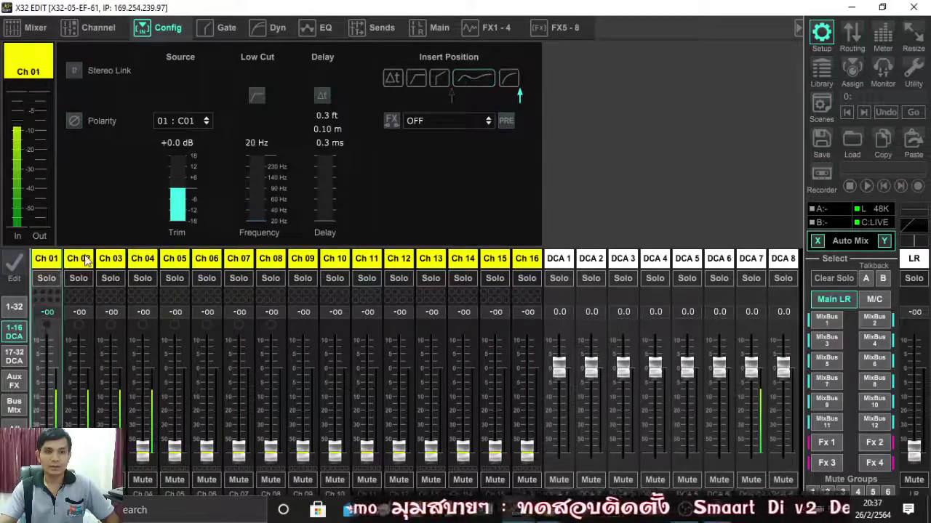
left_click(80, 262)
left_click(111, 262)
left_click(143, 262)
left_click(80, 262)
left_click(46, 262)
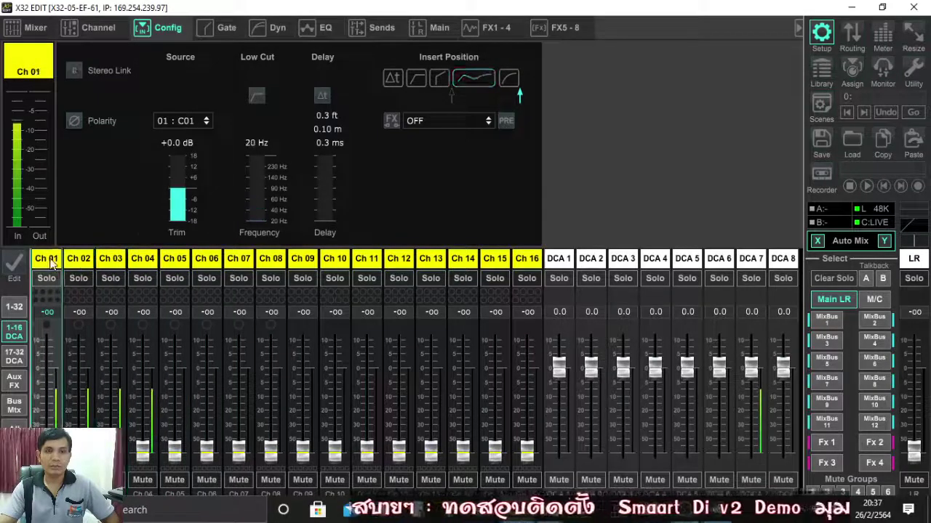
left_click(80, 262)
left_click(111, 261)
left_click(144, 262)
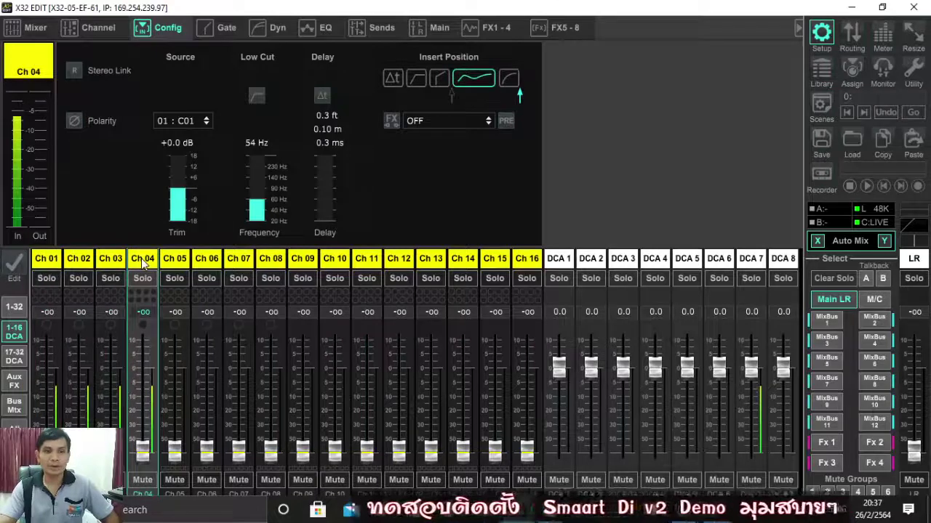
Rename channel 1 as Refer
left_click(45, 261)
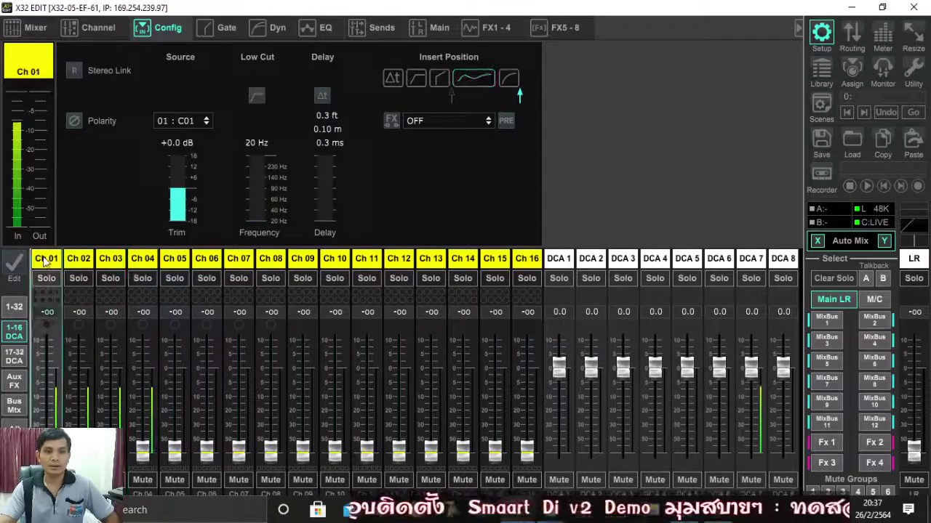
double_click(45, 262)
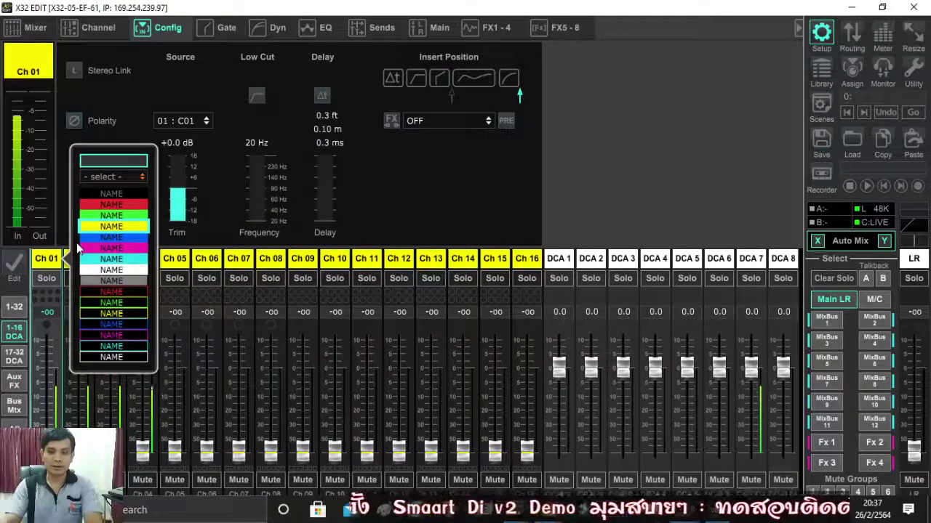
type("R")
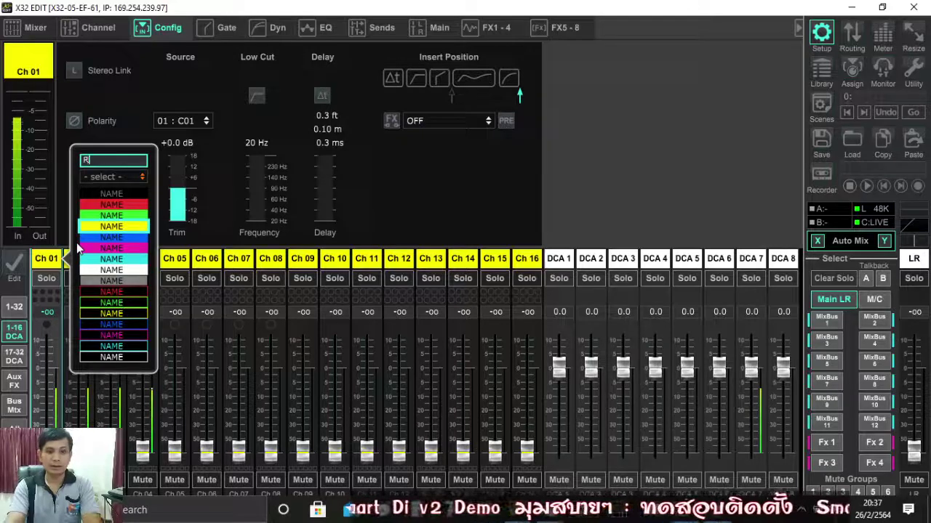
type("efer")
key("Return")
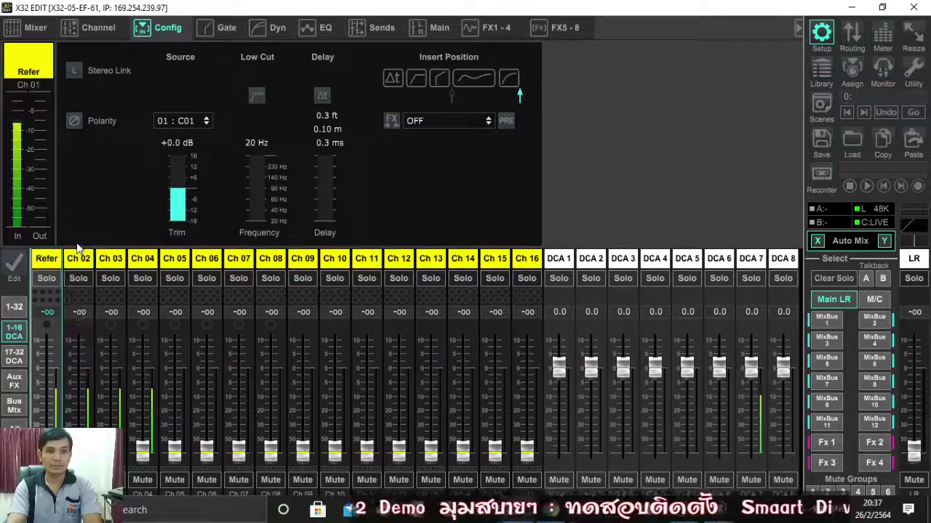
Color the Refer channel's label blue, and change it to solid green
left_click(45, 266)
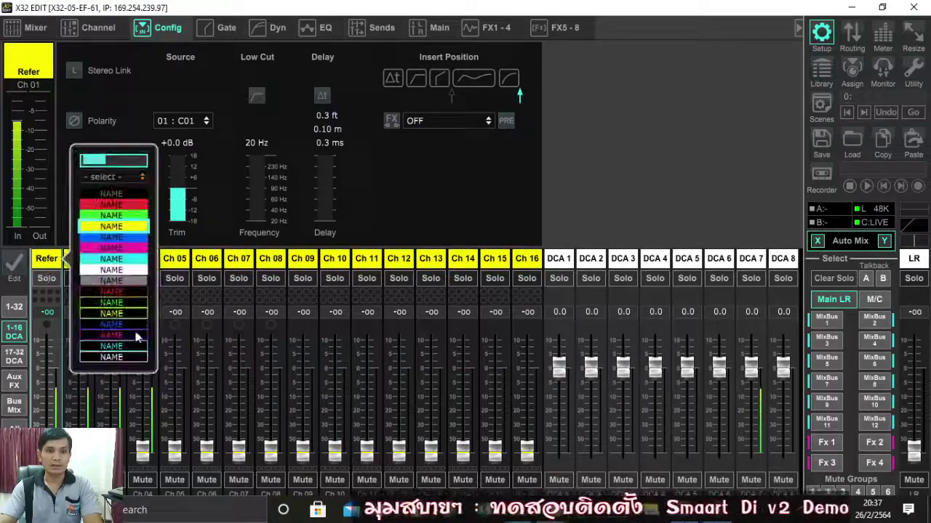
left_click(121, 237)
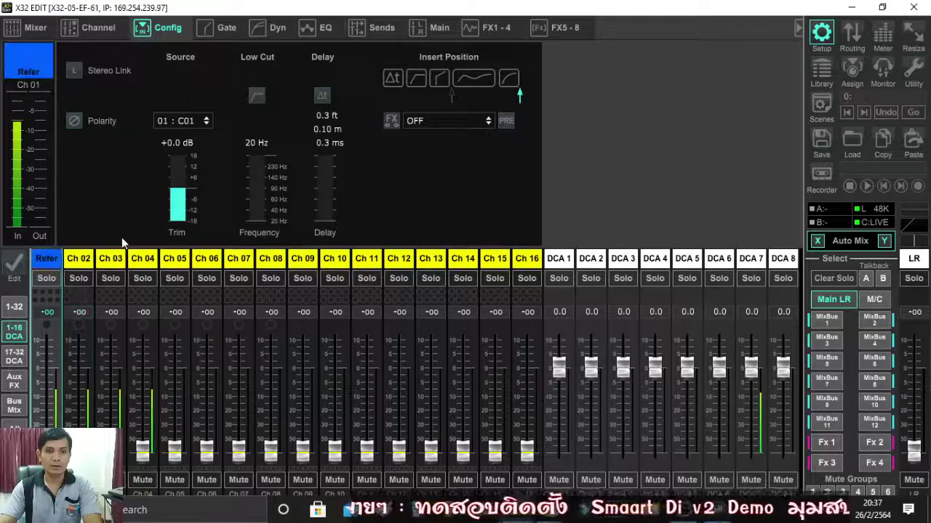
left_click(45, 260)
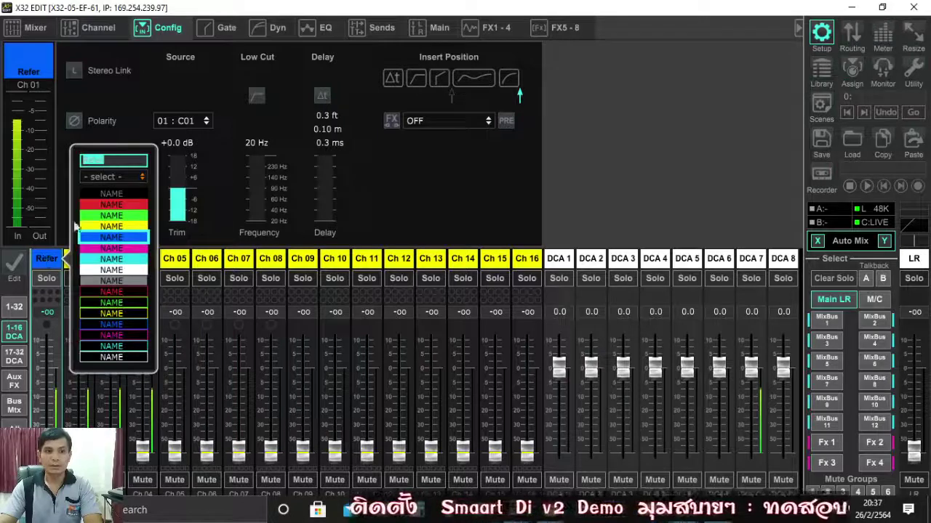
left_click(107, 216)
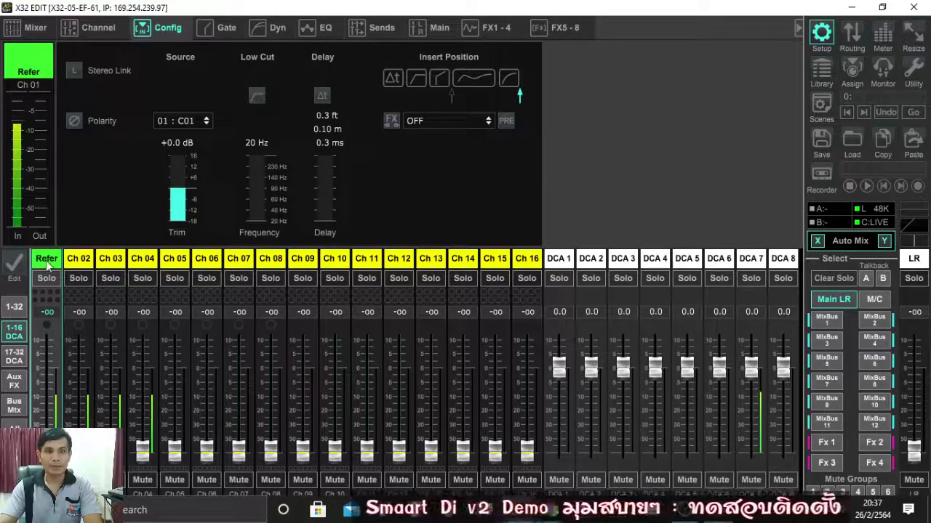
Compare the source and input level of channels 2, 3 and 4 with the Refer channel, ending on Refer
left_click(78, 259)
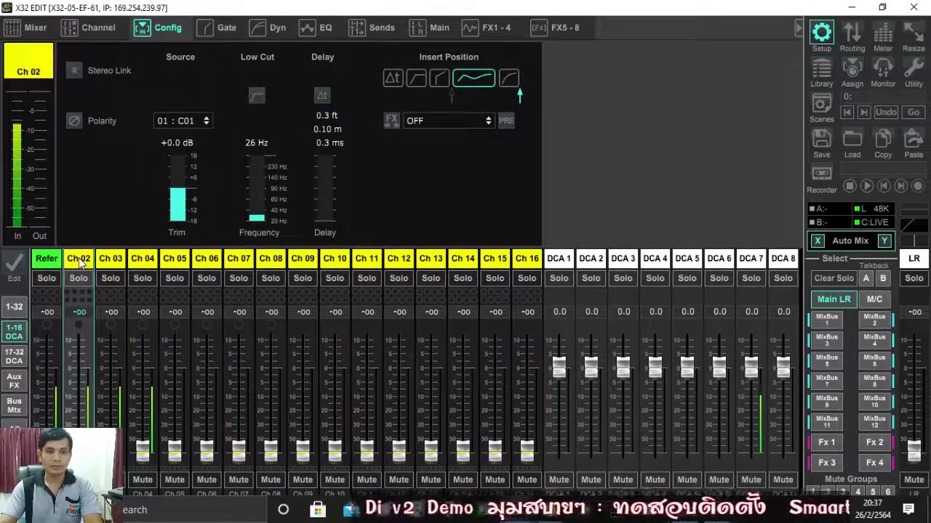
left_click(80, 264)
left_click(188, 267)
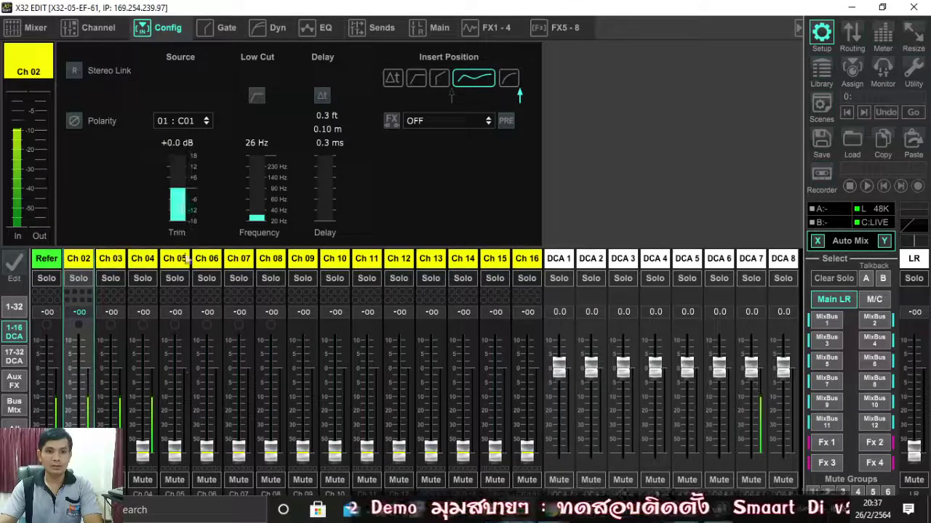
left_click(106, 262)
left_click(154, 260)
left_click(89, 265)
left_click(97, 263)
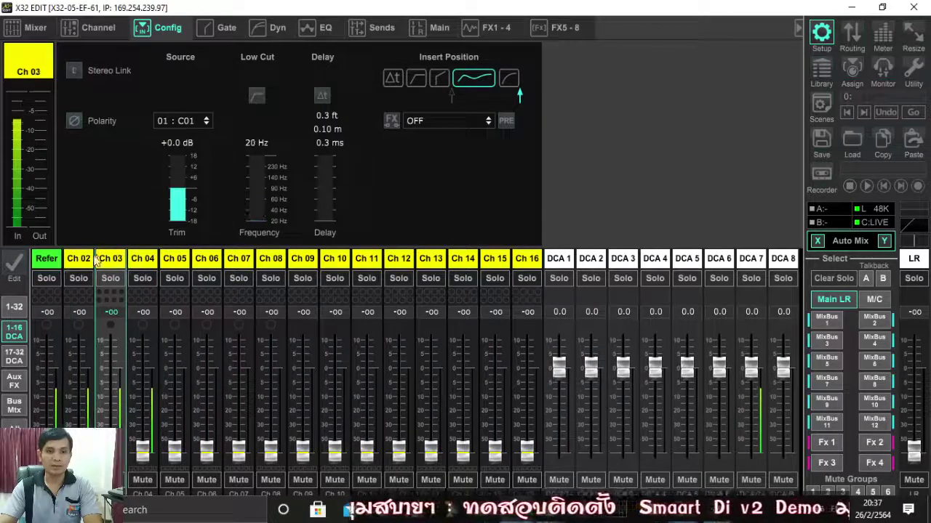
left_click(86, 264)
left_click(47, 263)
left_click(79, 264)
left_click(138, 263)
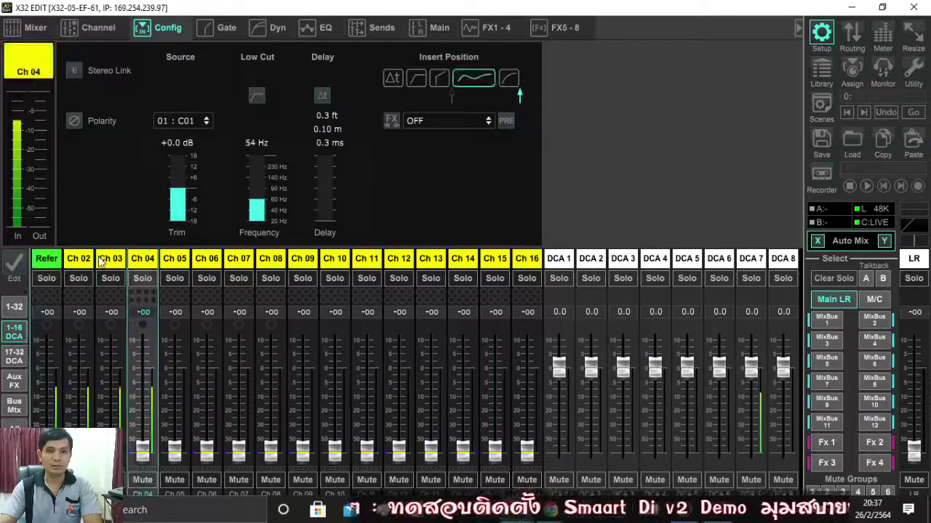
left_click(101, 262)
left_click(81, 264)
left_click(47, 264)
left_click(81, 264)
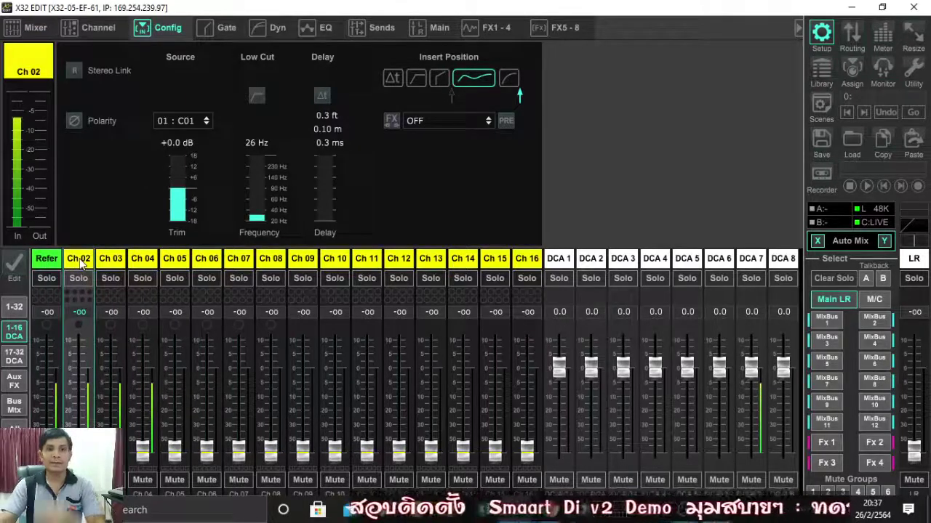
left_click(47, 262)
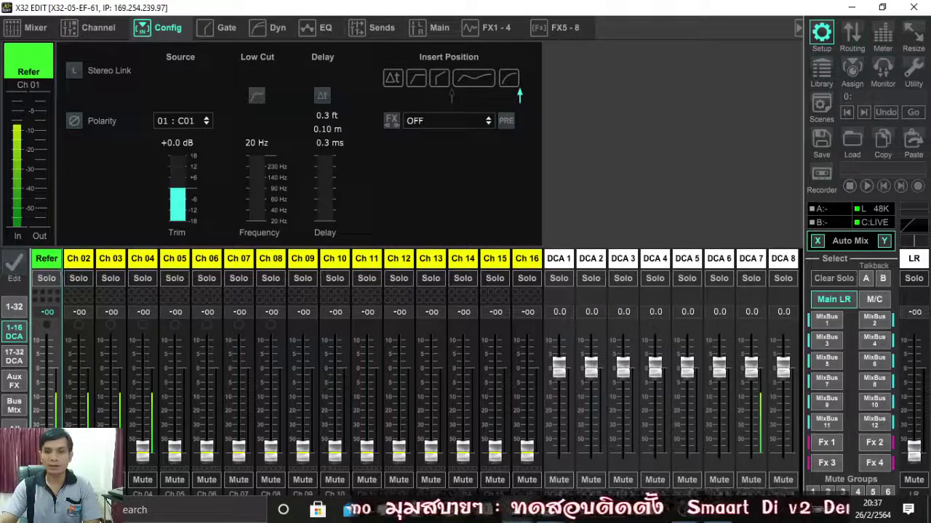
Switch away from the mixer view to Smaart and close the X32 EDIT Setup window
key("alt+Tab")
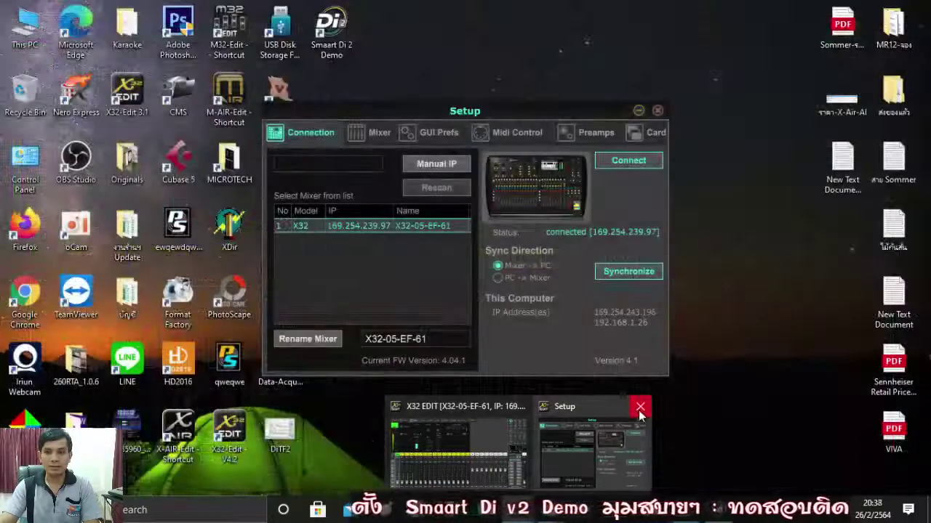
left_click(638, 406)
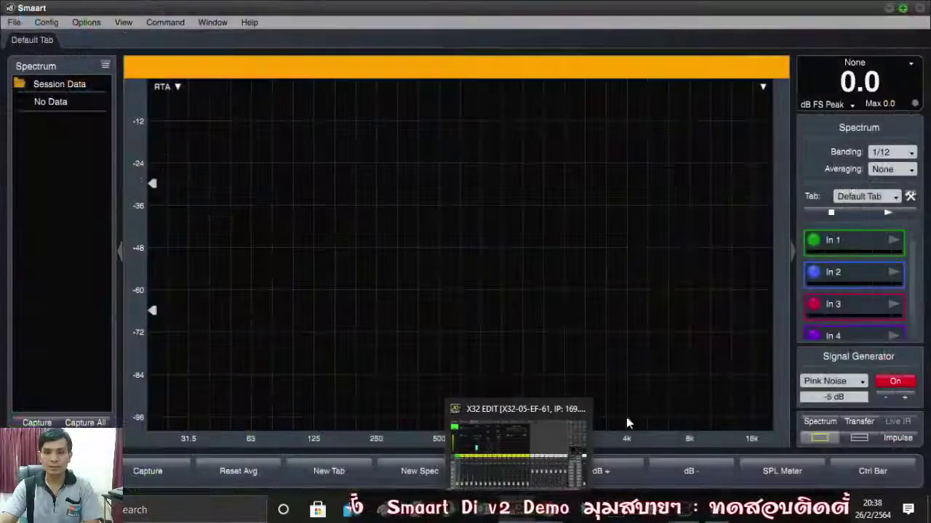
Switch to X32 EDIT and, in the Out 1-16 routing, set output 1's Direct Out channel 01 signal tap to Input/LC
left_click(520, 410)
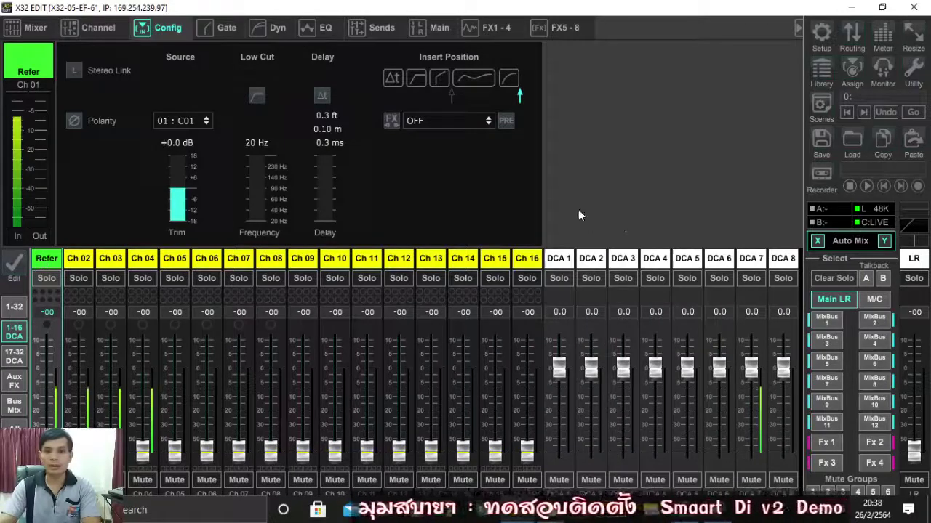
left_click(855, 35)
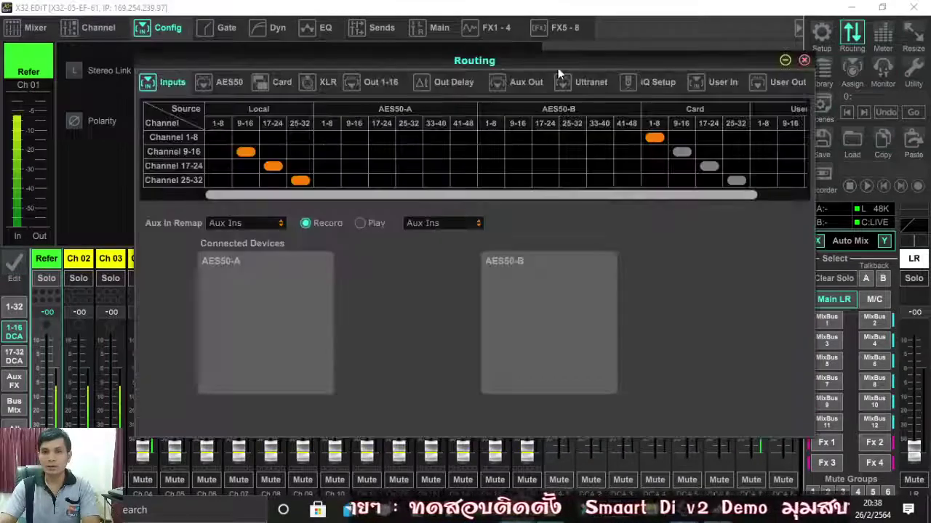
left_click(383, 82)
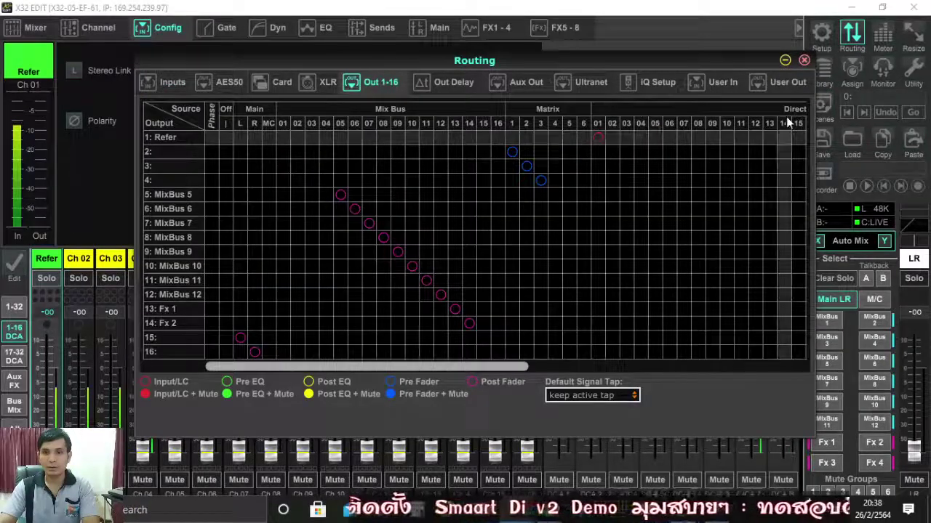
left_click_drag(525, 367, 550, 371)
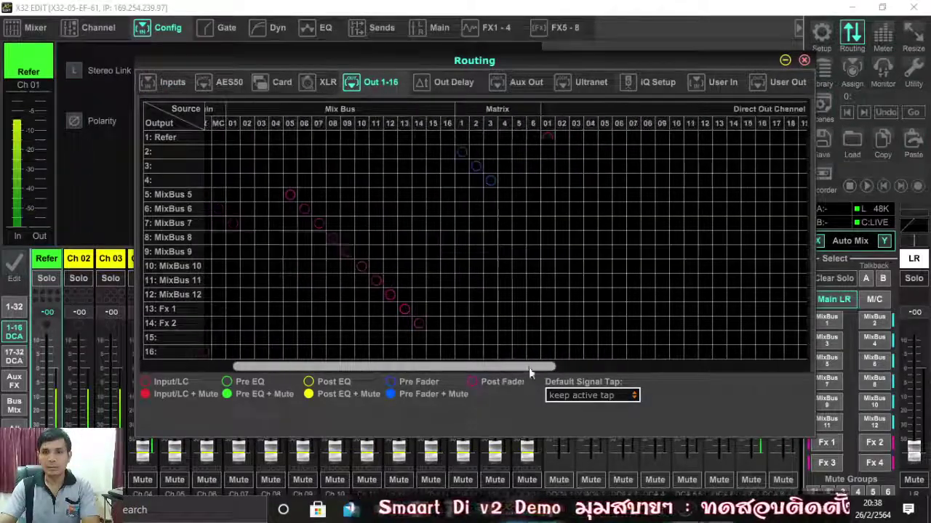
left_click(546, 138)
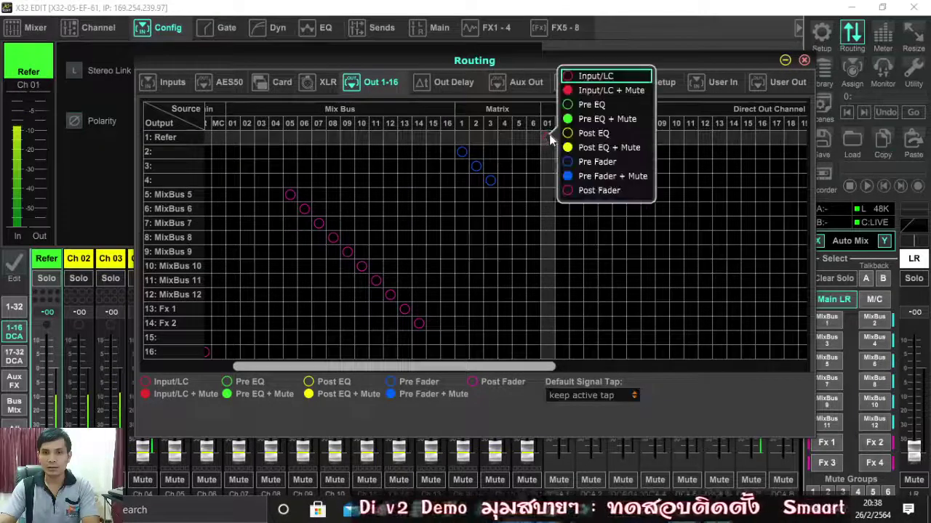
left_click(590, 77)
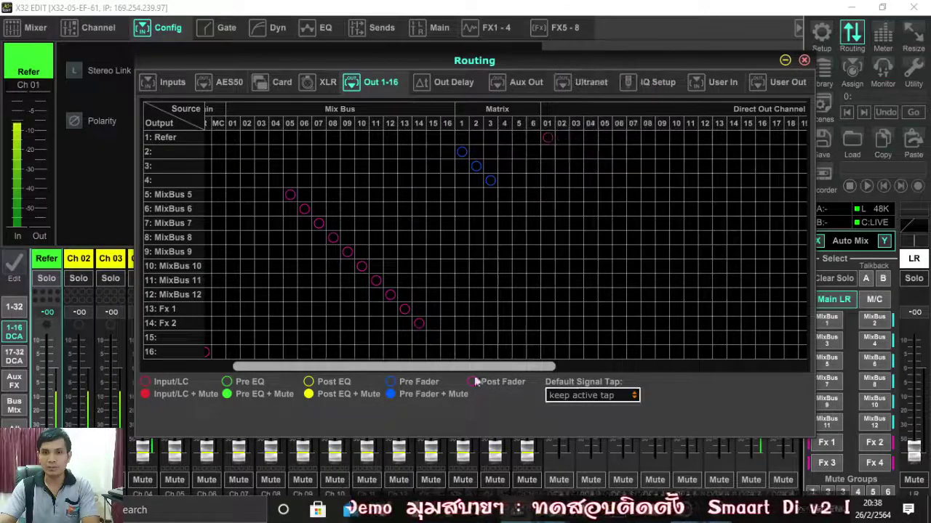
Check the routing of Matrix 1, 2 and 3 to outputs 2, 3 and 4, and close the Routing window
left_click_drag(513, 369, 367, 369)
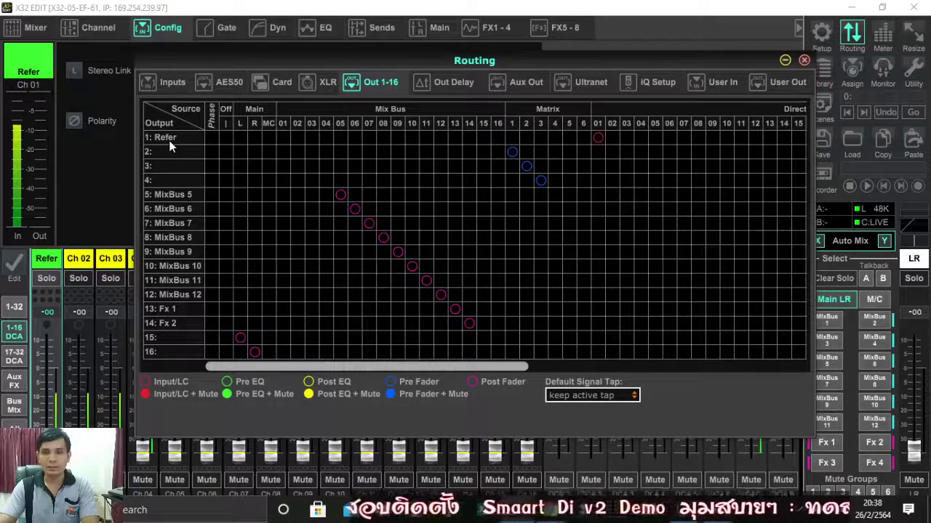
left_click(512, 153)
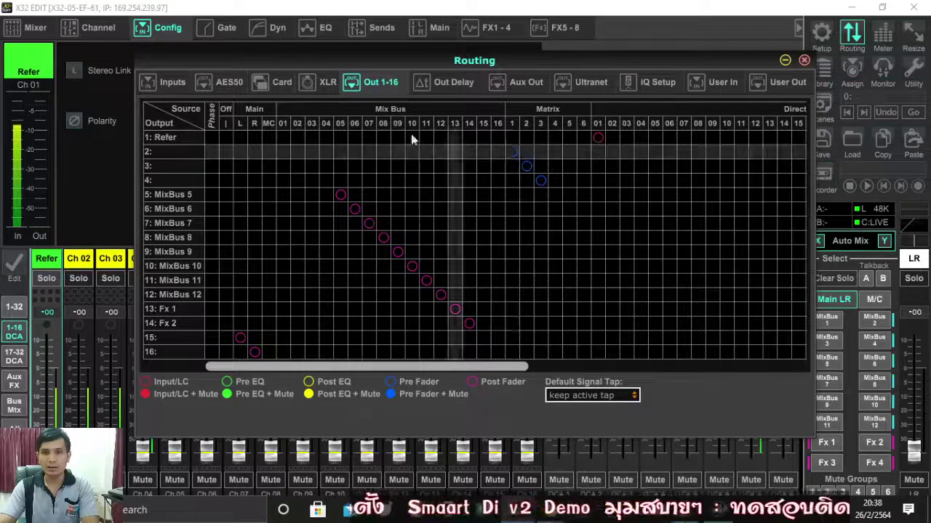
left_click(540, 182)
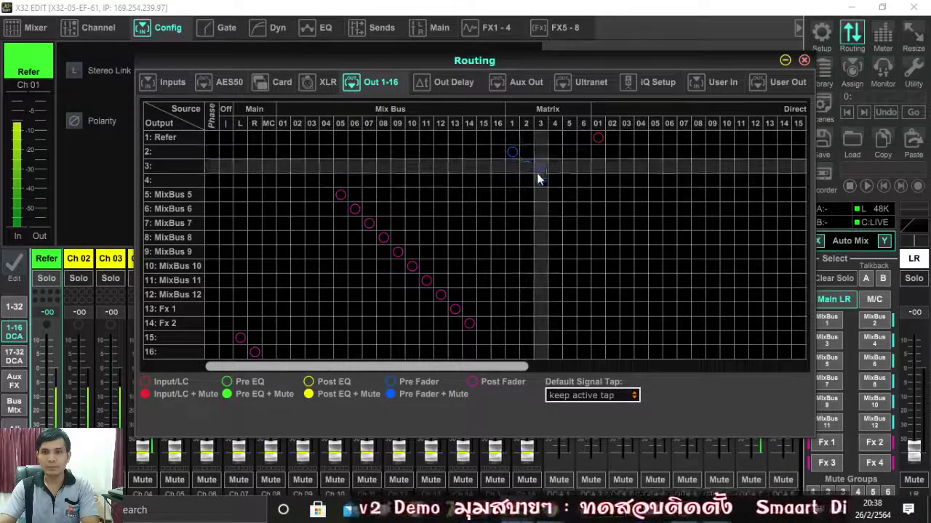
left_click(541, 180)
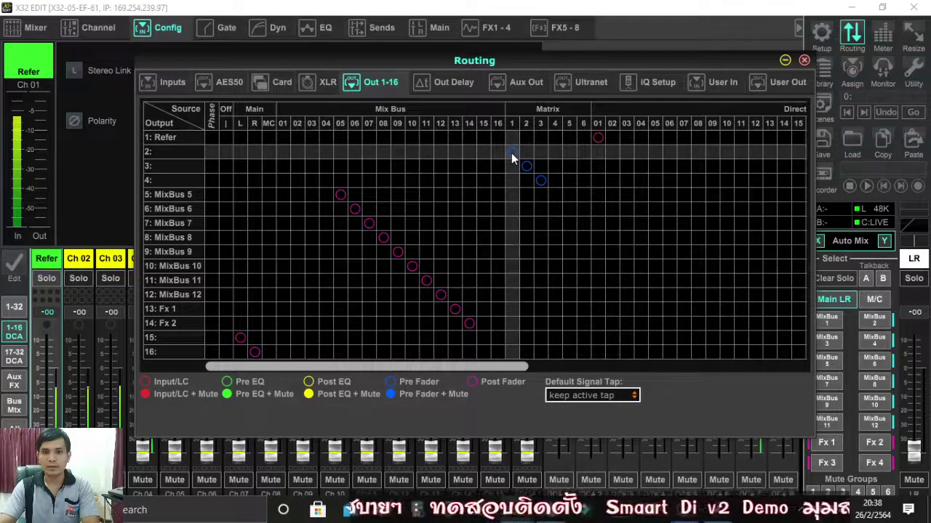
left_click(540, 180)
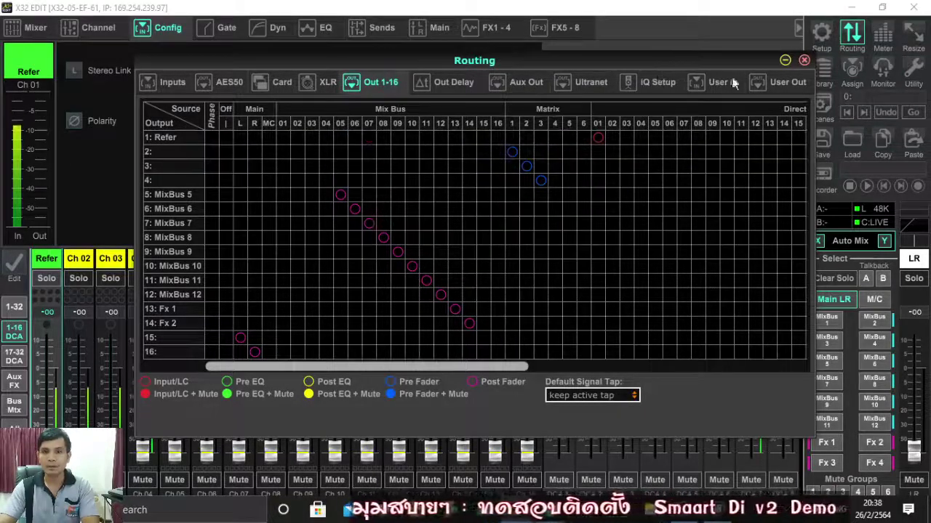
left_click(804, 61)
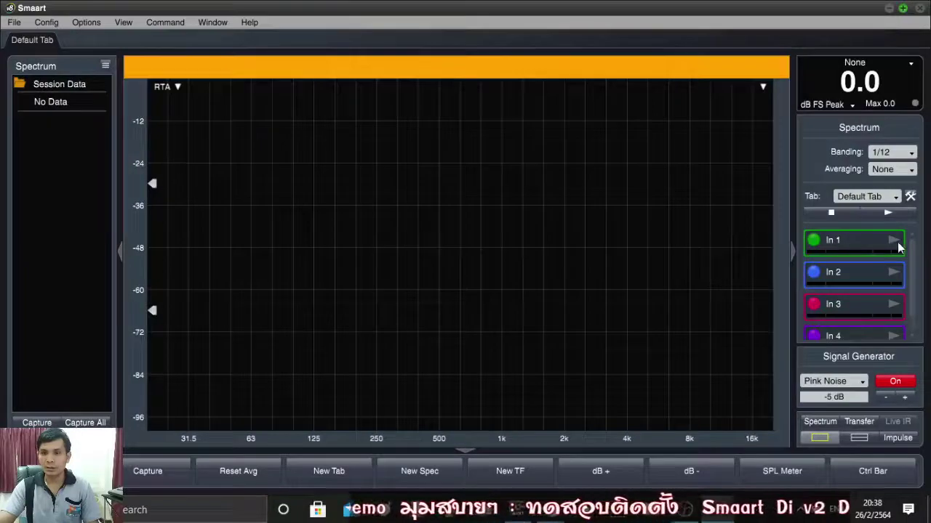
Start the spectrum measurements of In 1 and In 2 in Smaart
left_click(895, 242)
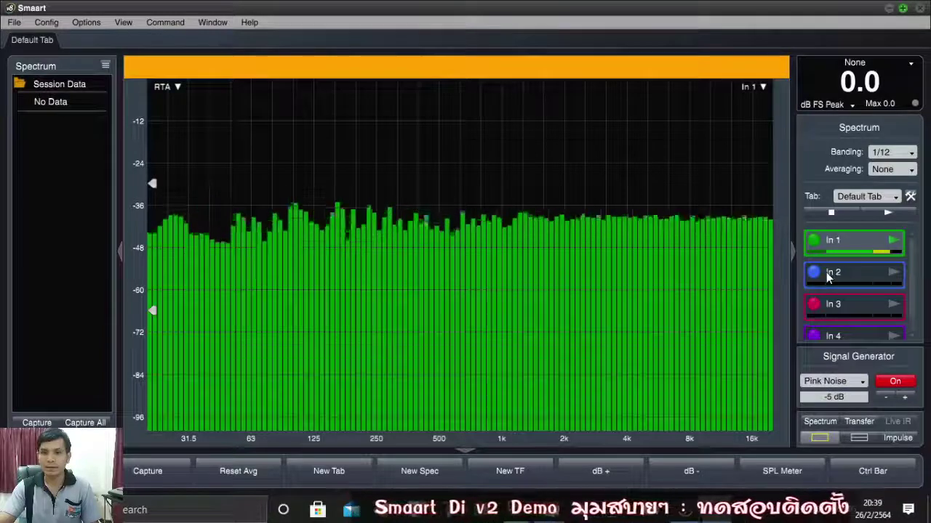
left_click(893, 274)
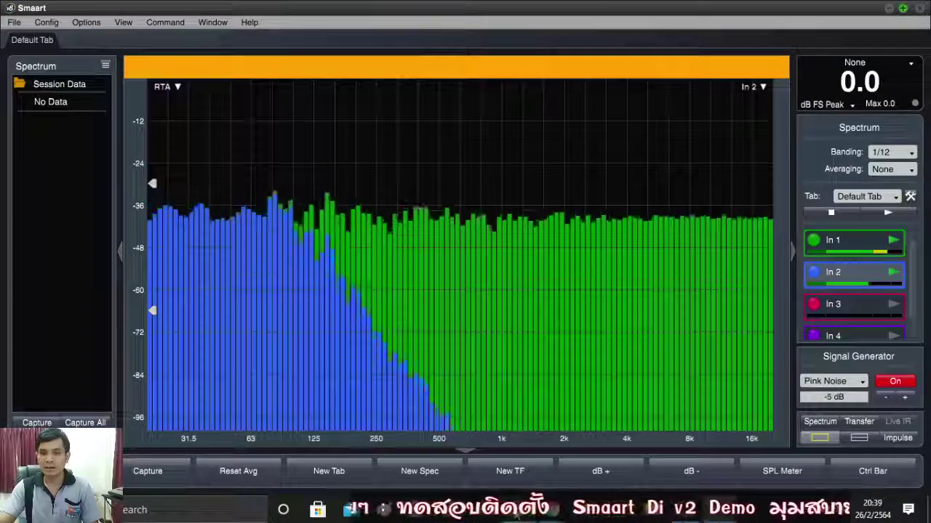
In X32 EDIT, examine channel 02's bus sends and the matrix sends of MixBus 2, 3 and 4, ending on MixBus 4
key("alt+Tab")
left_click(79, 260)
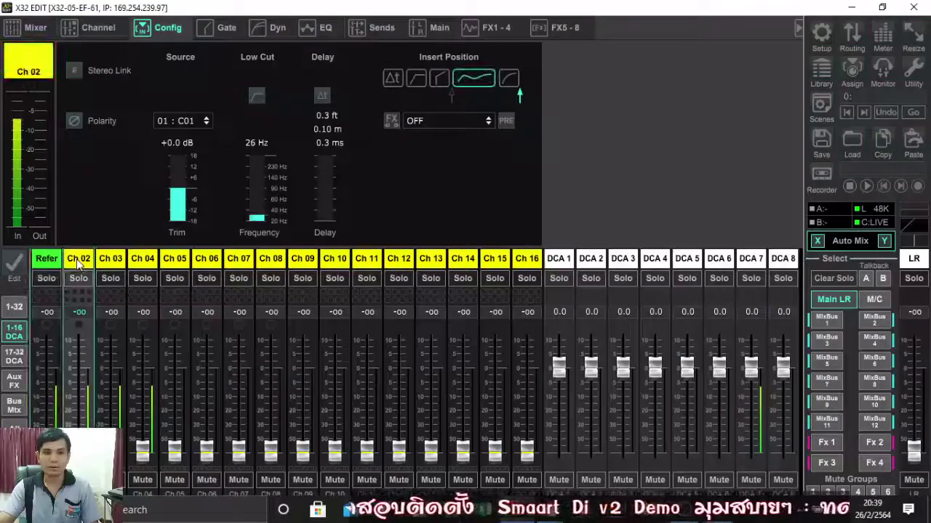
left_click(385, 28)
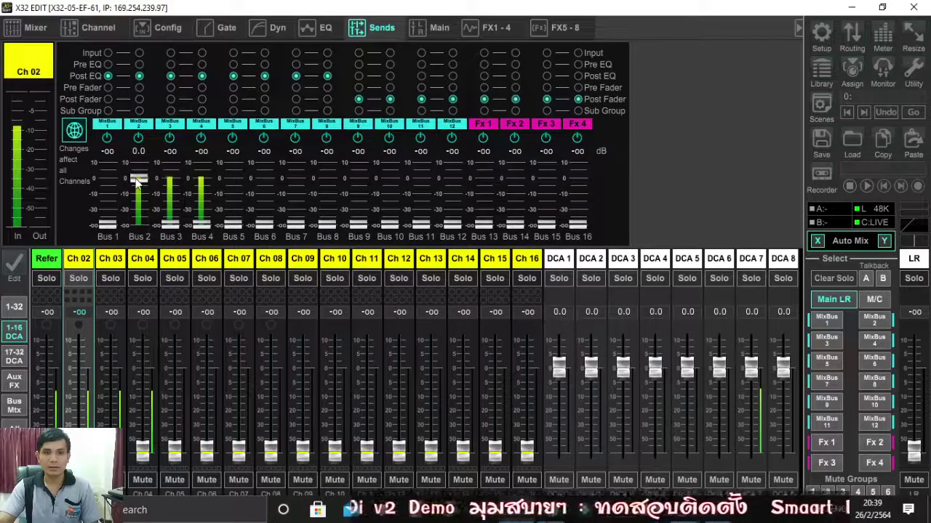
left_click(876, 324)
left_click(921, 260)
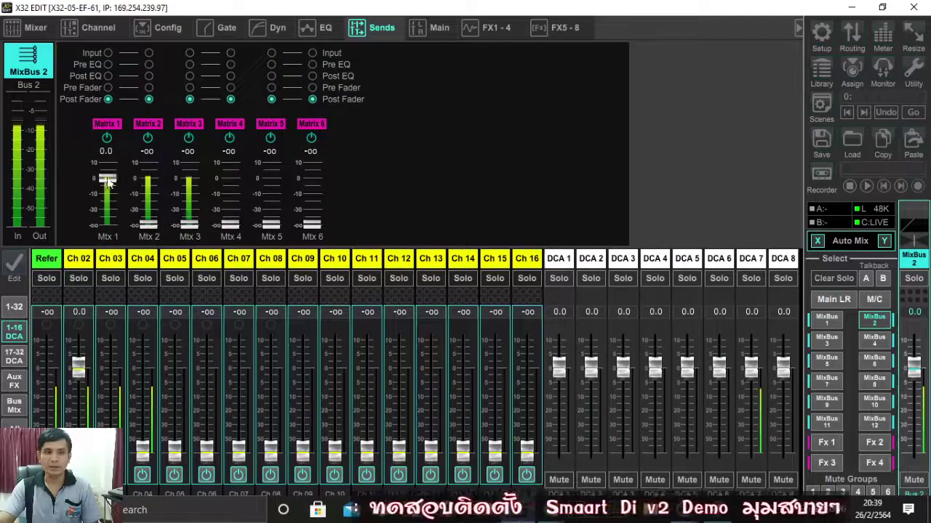
left_click(830, 342)
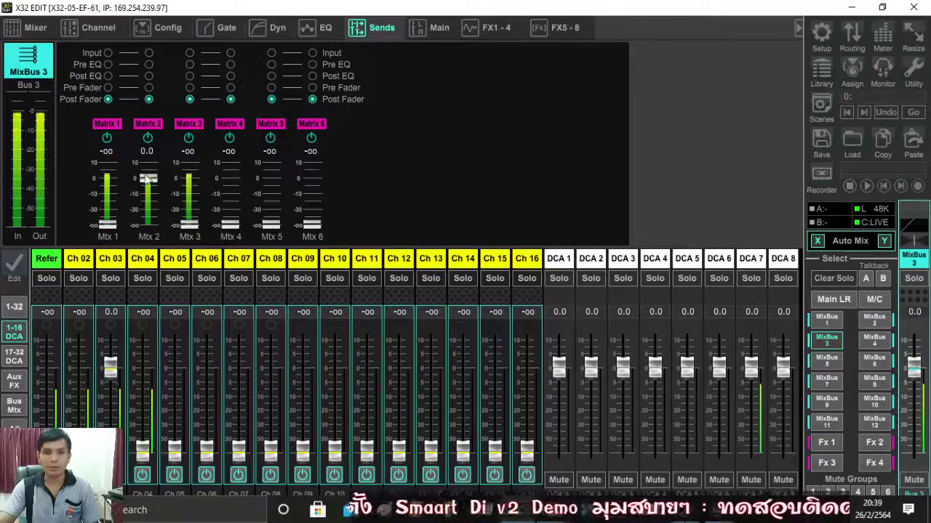
left_click(875, 341)
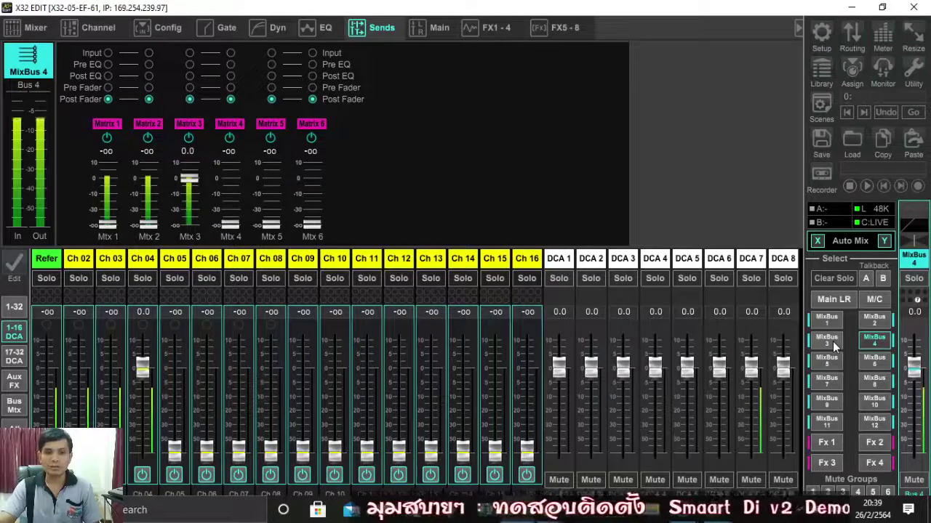
left_click(874, 320)
left_click(875, 339)
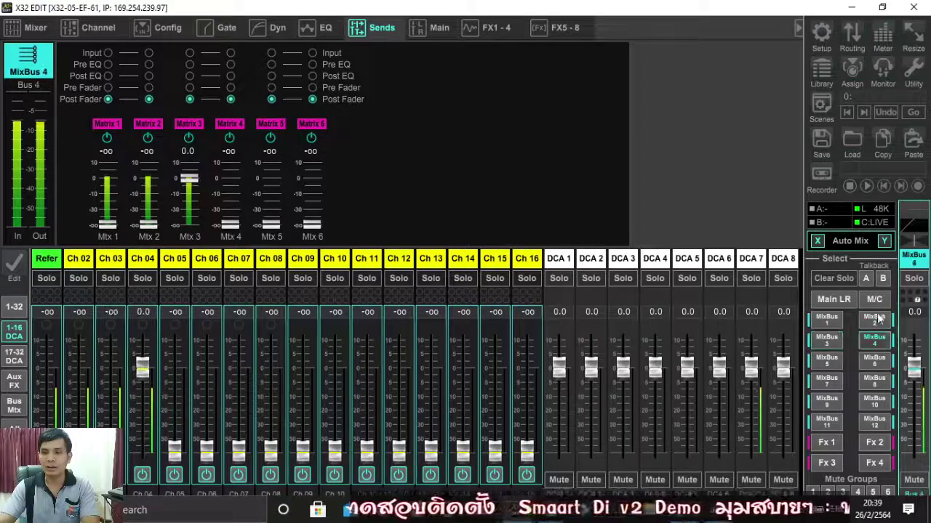
Return to Smaart and start the spectrum measurements of In 3 and In 4
key("alt+Tab")
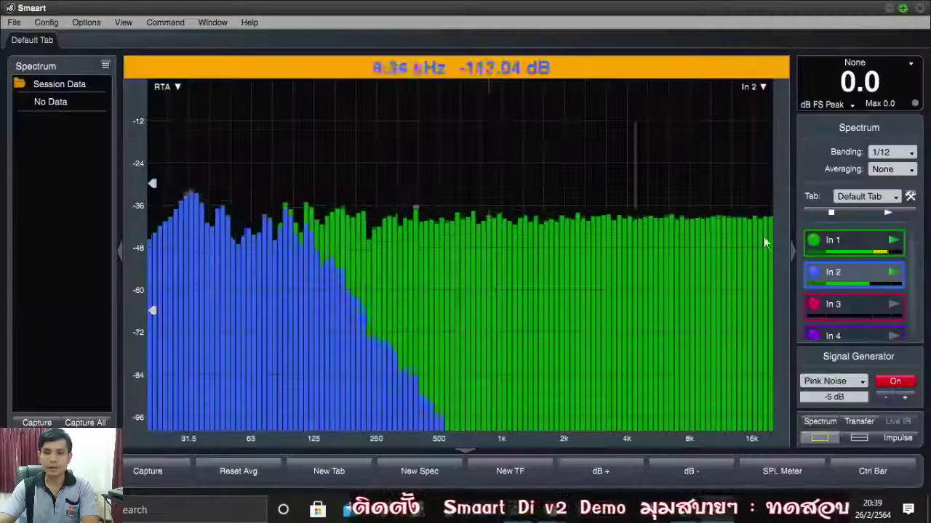
left_click(894, 305)
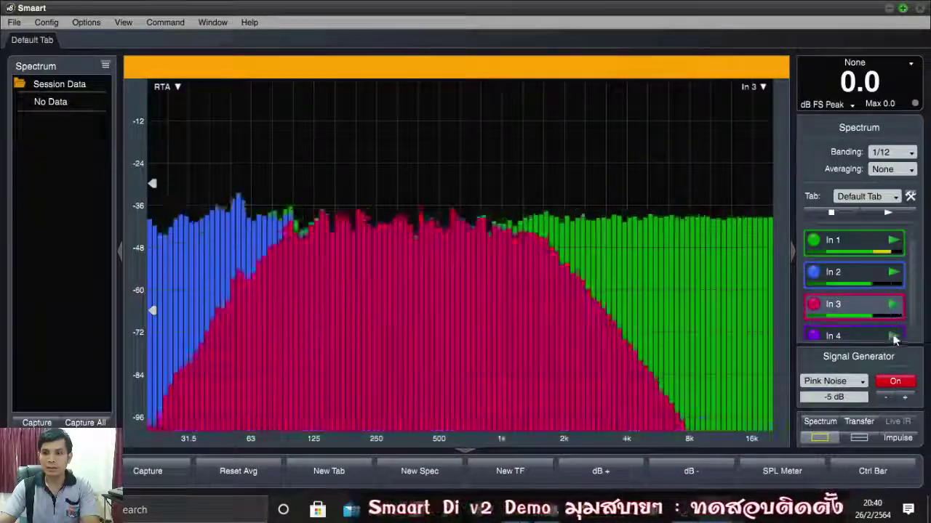
left_click(891, 336)
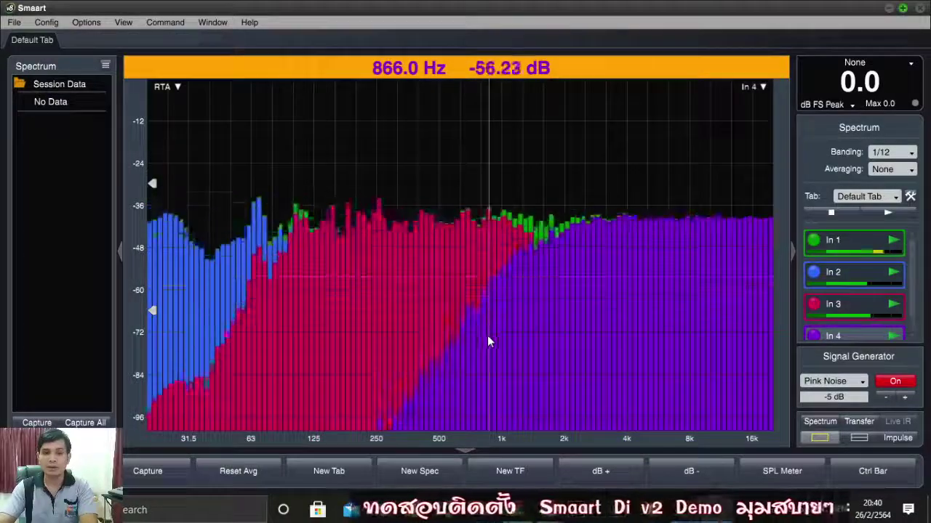
Hide the In 3 and In 4 traces to compare In 1 with In 2, and show both traces again
left_click(814, 305)
left_click(813, 335)
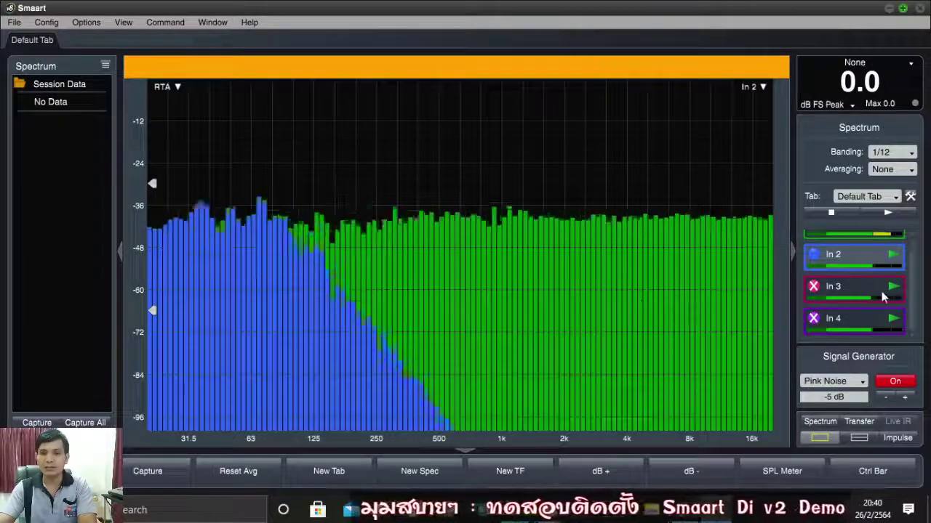
left_click(814, 288)
left_click(814, 319)
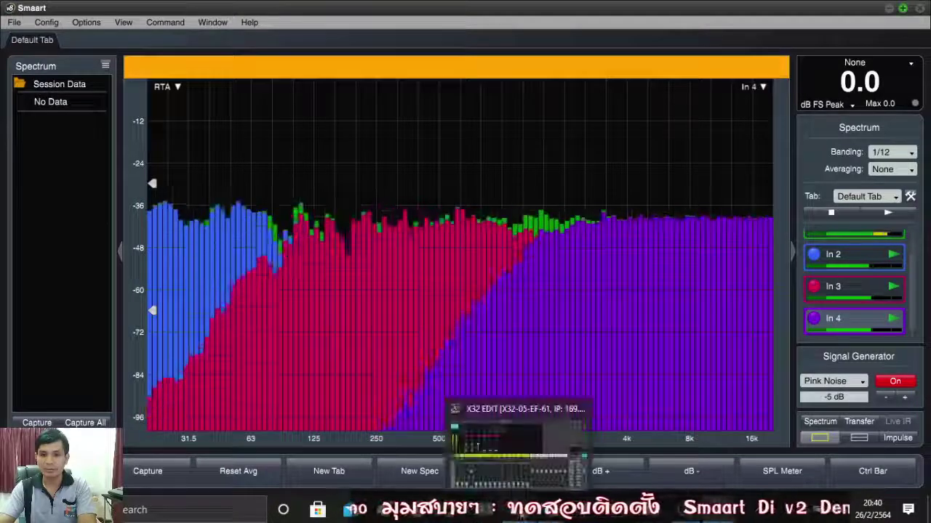
Switch to X32 EDIT and display the EQ of Matrix 1 from the bus and matrix faders
left_click(520, 513)
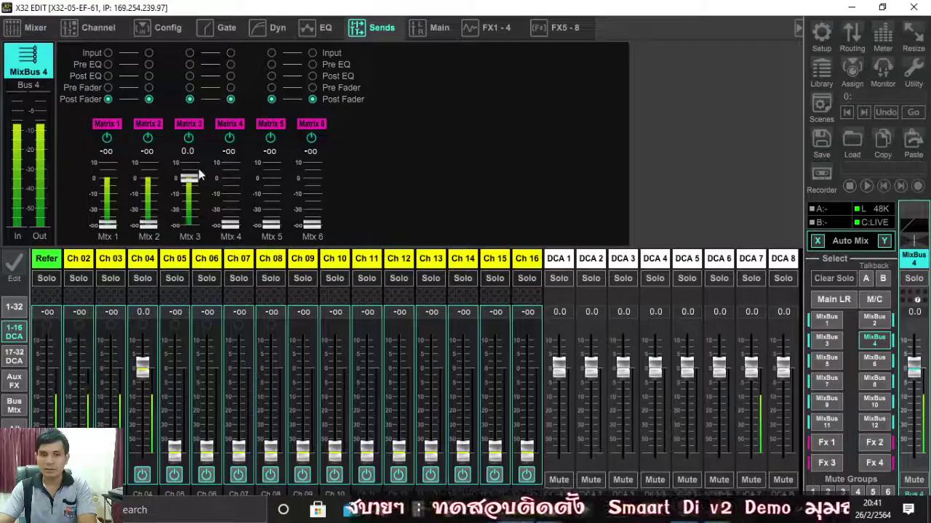
left_click(16, 385)
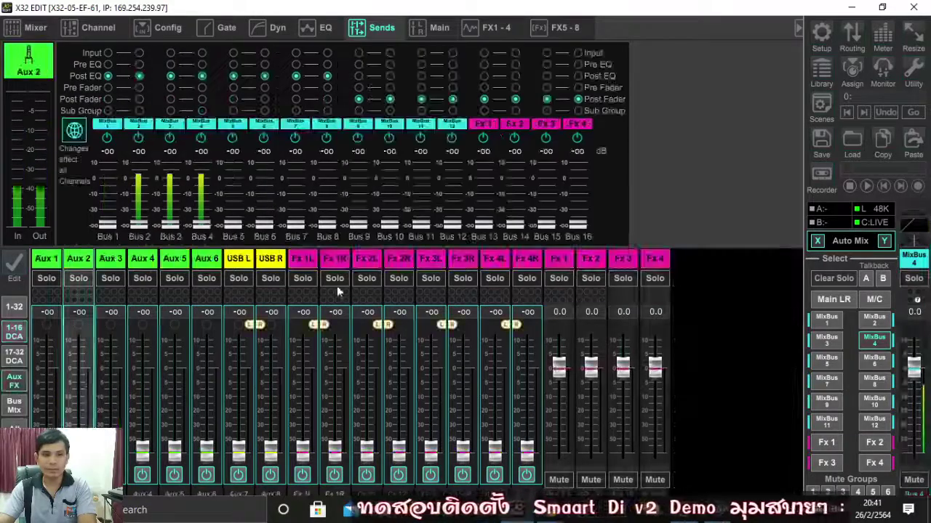
left_click(15, 407)
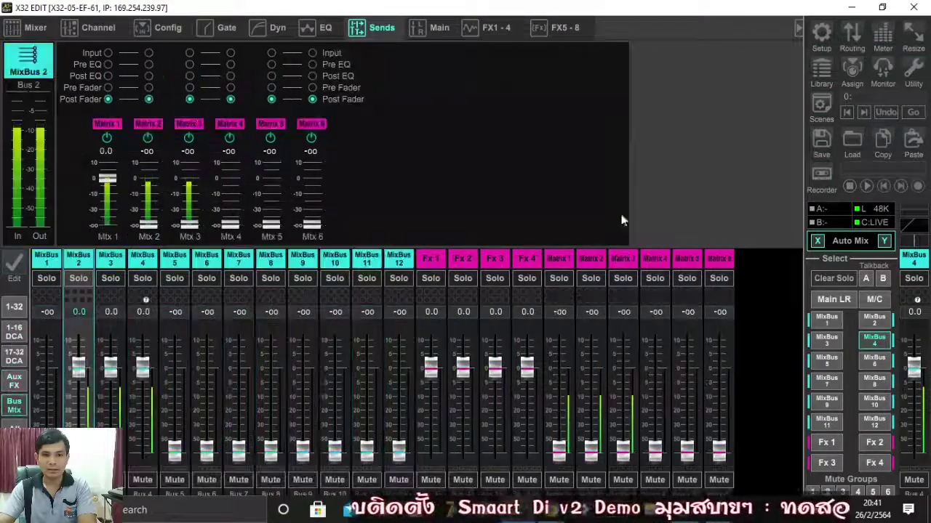
left_click(555, 258)
left_click(320, 28)
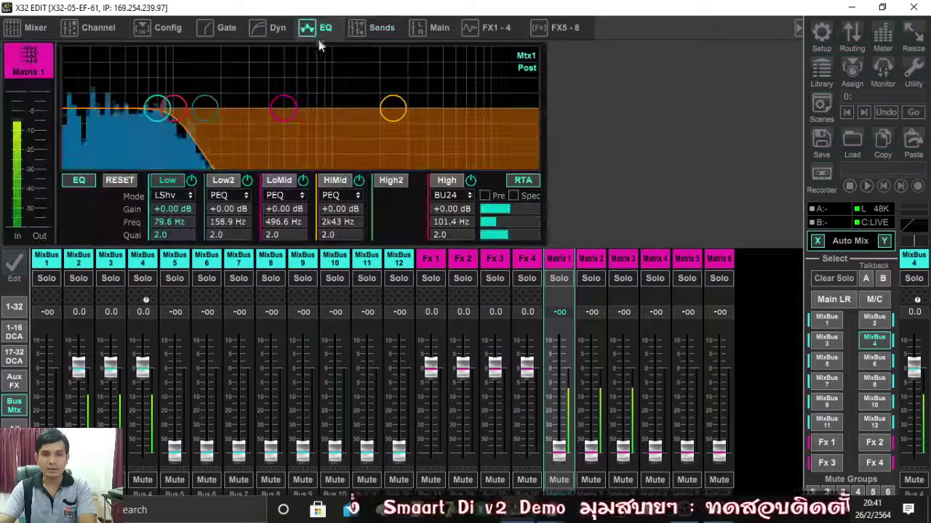